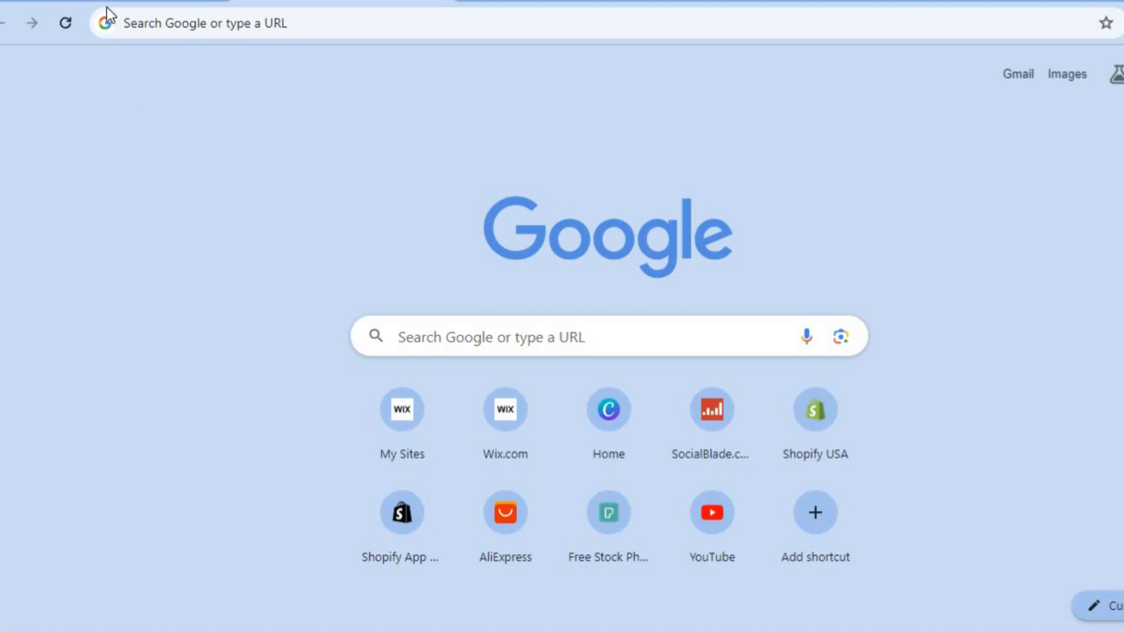
Open the Wix sites page and start a new site, choosing to create it on the Wix Editor
click(108, 3)
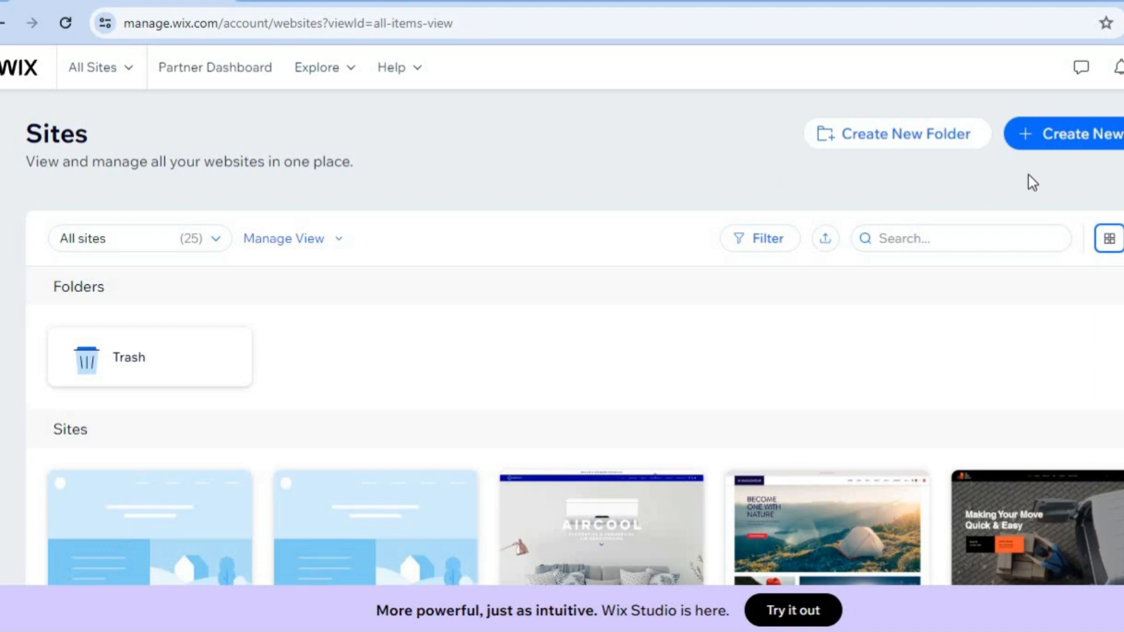
click(1073, 130)
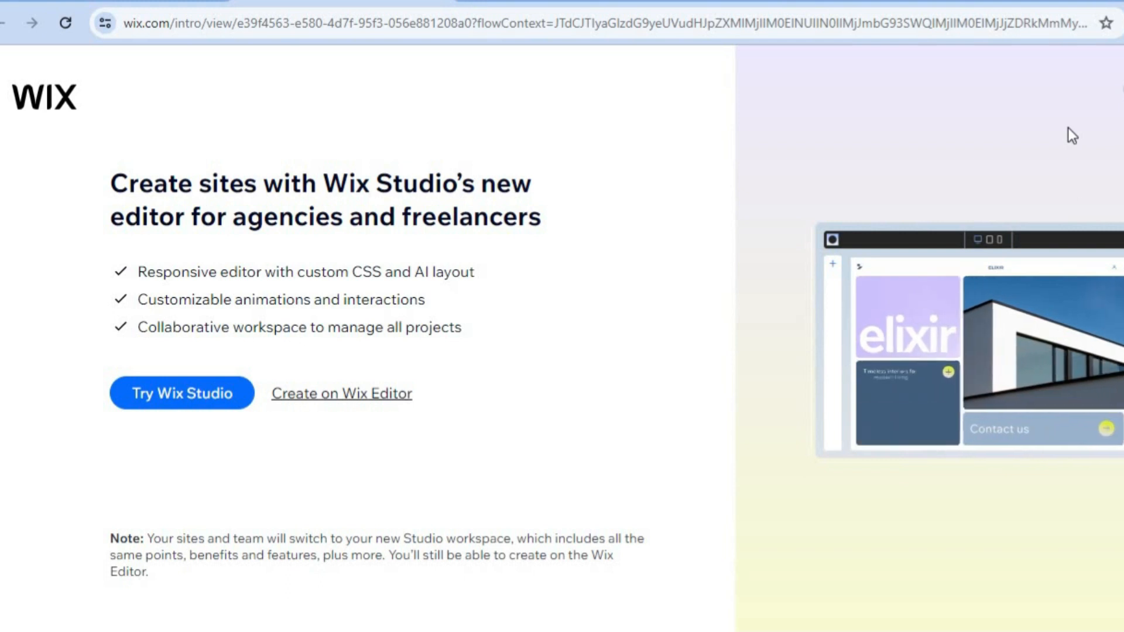
click(369, 395)
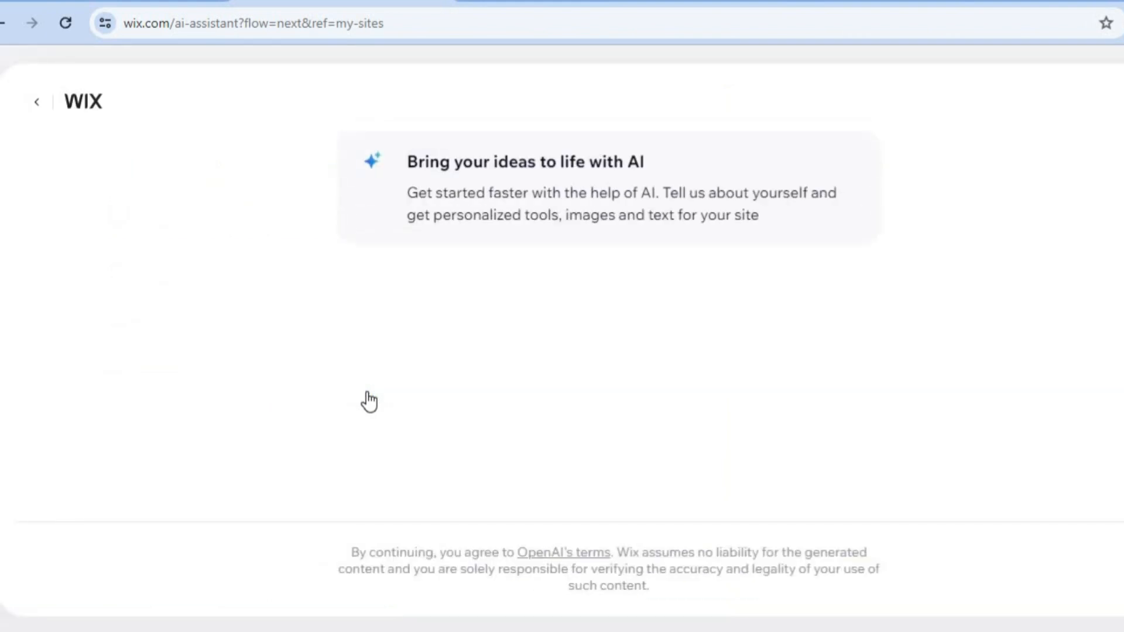
Set the kind of website to Real Estate Consulting Agency and continue to the business setup
click(563, 253)
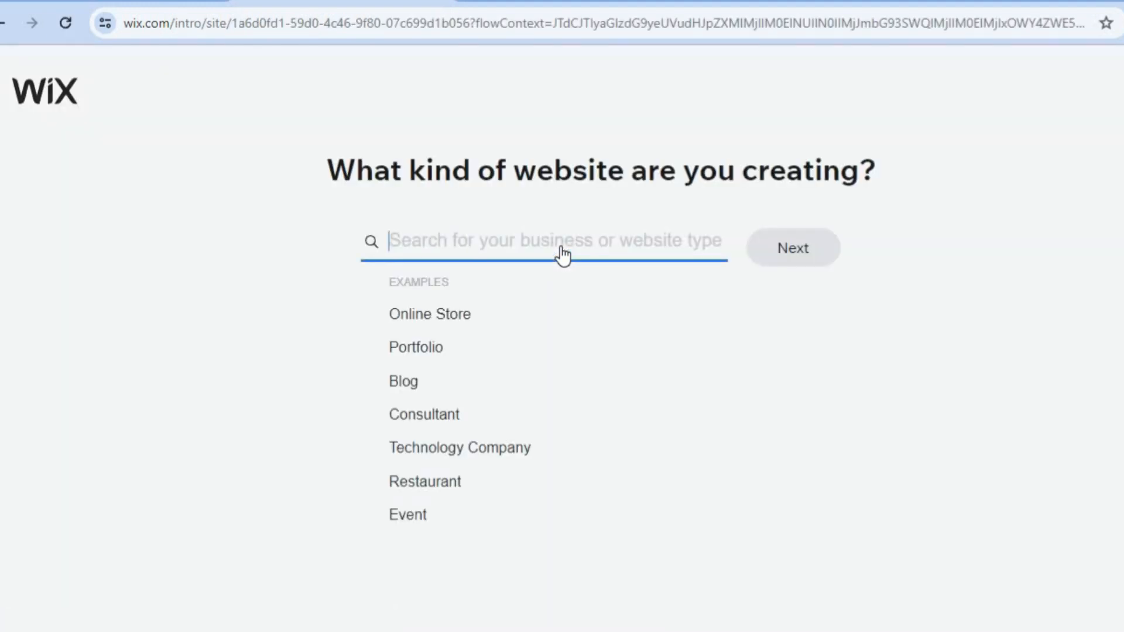
text(R)
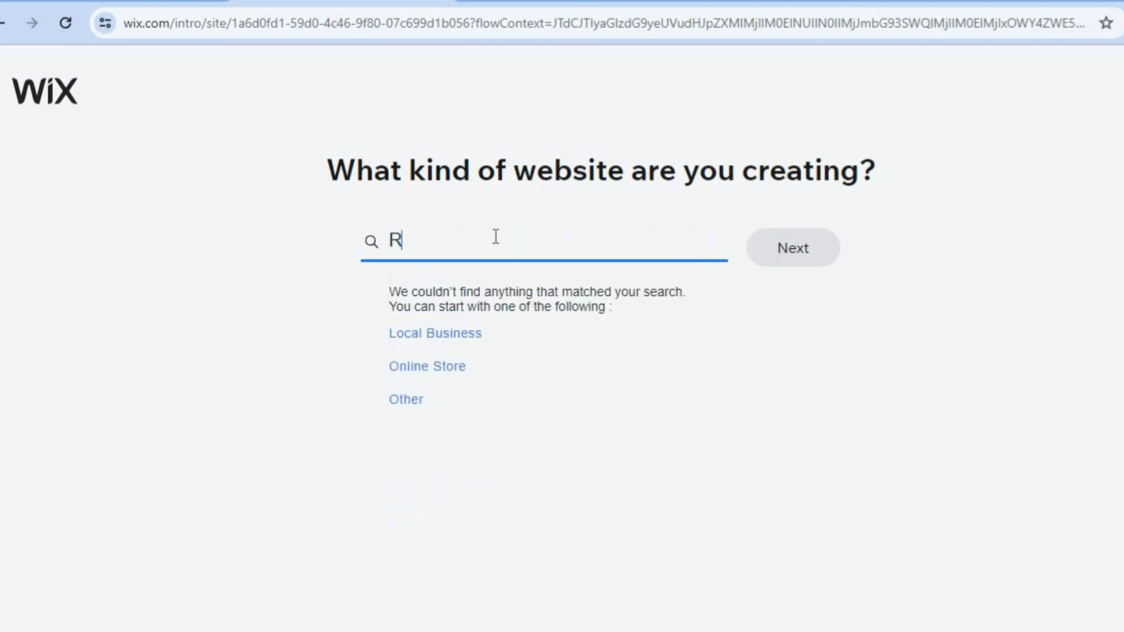
text(EAL ES)
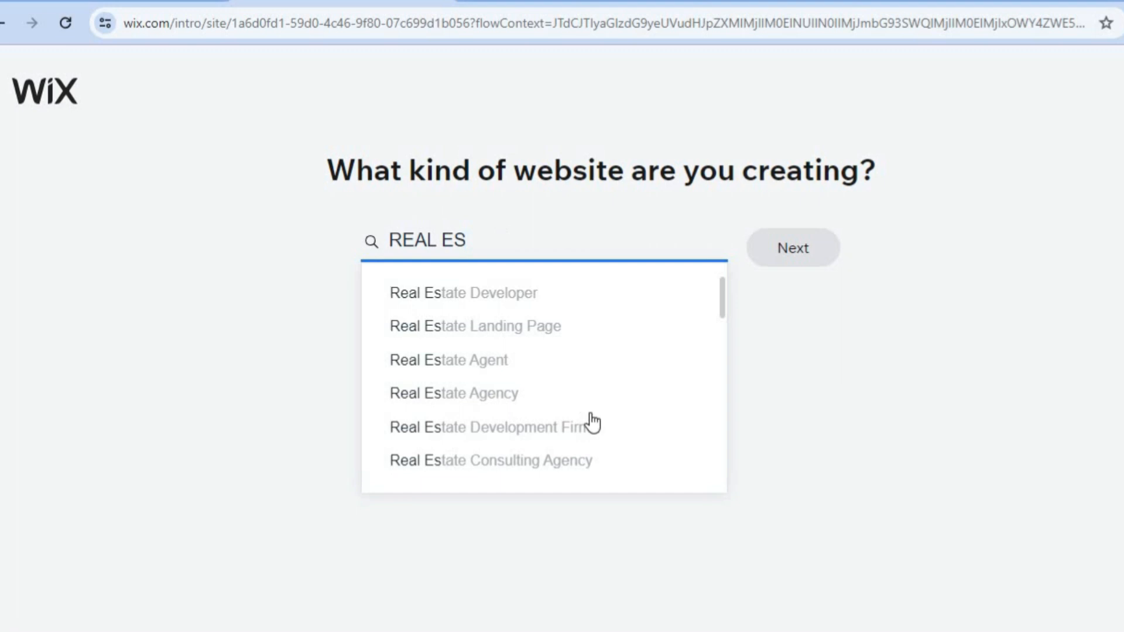
click(535, 460)
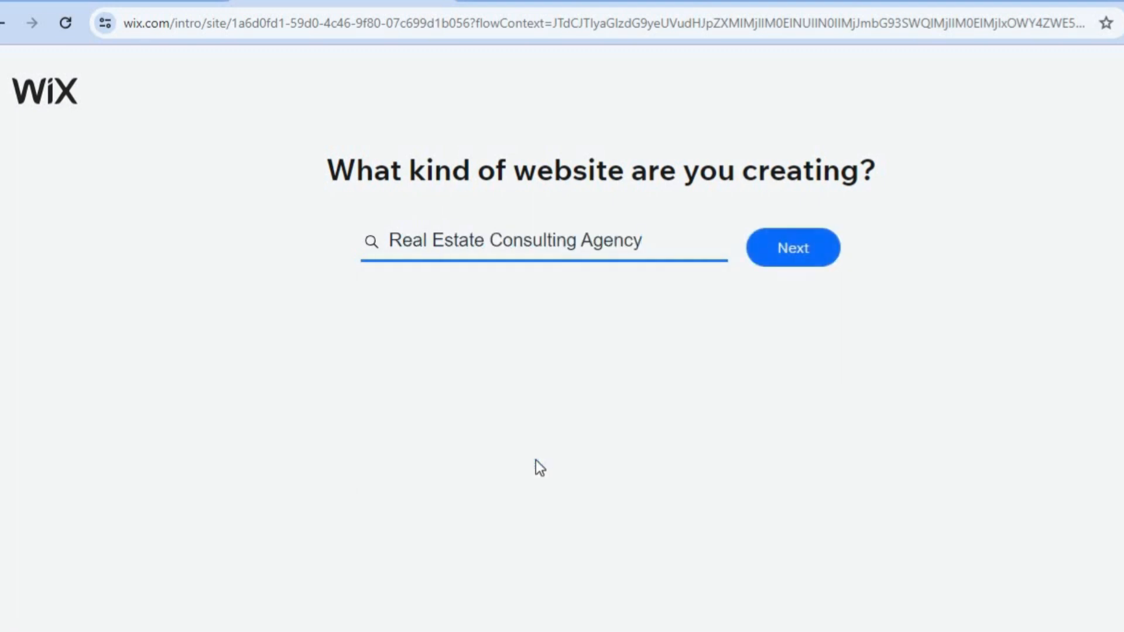
click(790, 253)
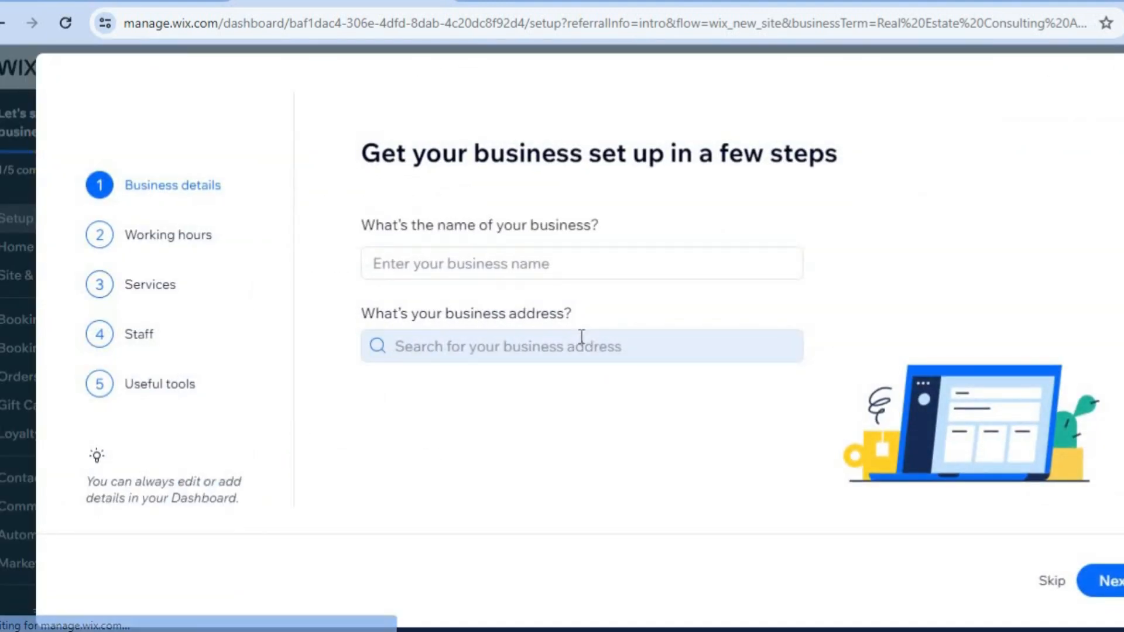
Name the business REAL ESTATE, leaving the address blank, and accept the default working hours
click(464, 270)
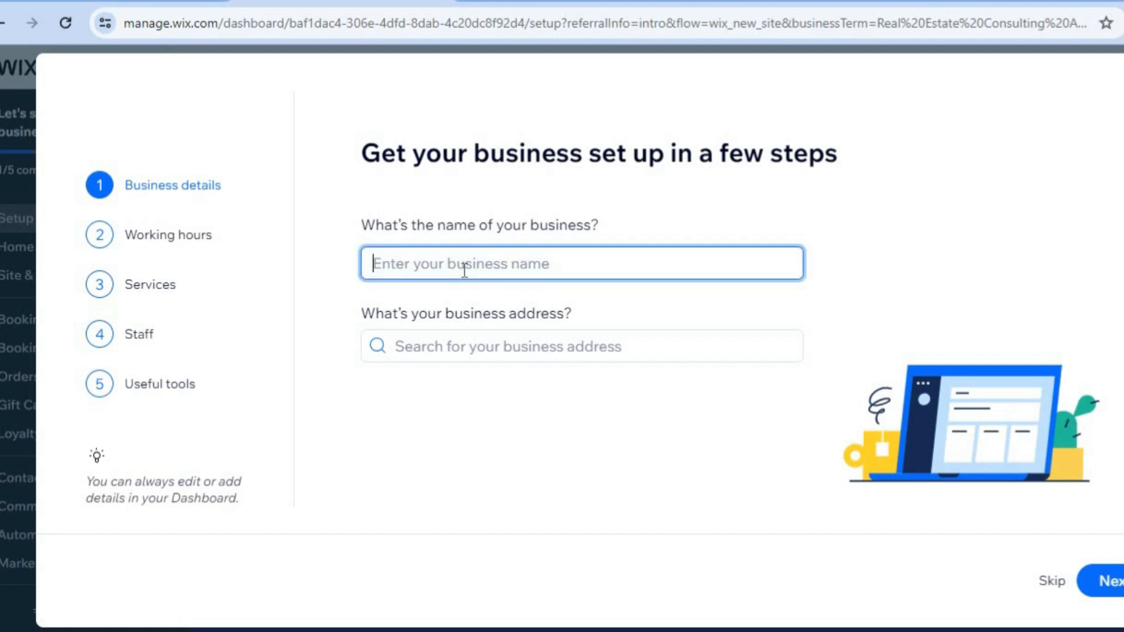
text(REAL)
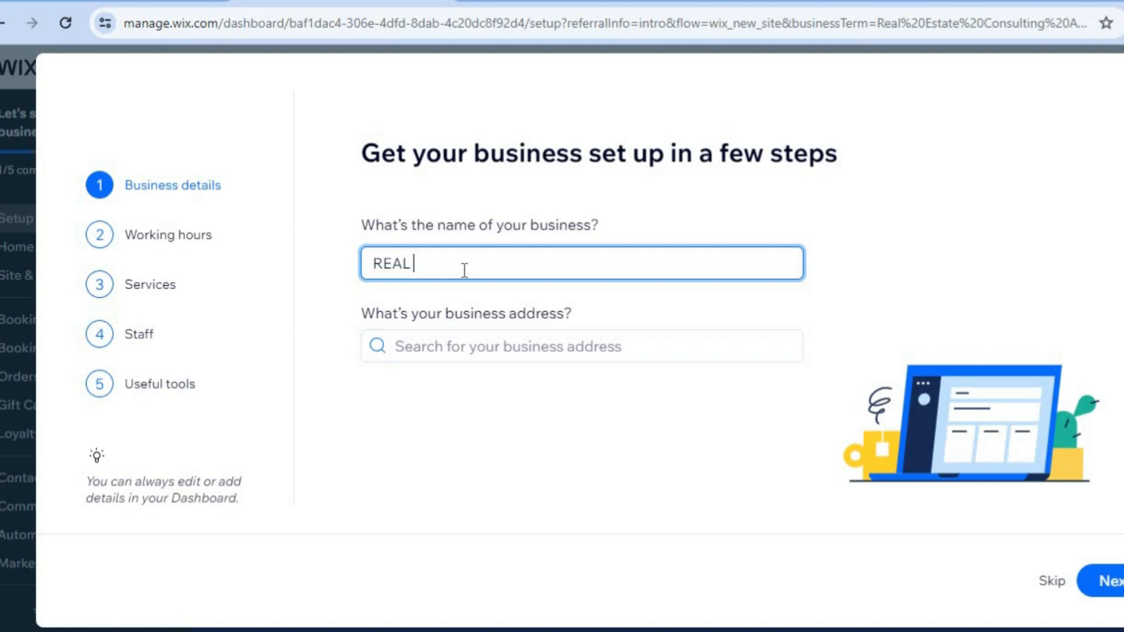
text( ESTATE)
click(1117, 595)
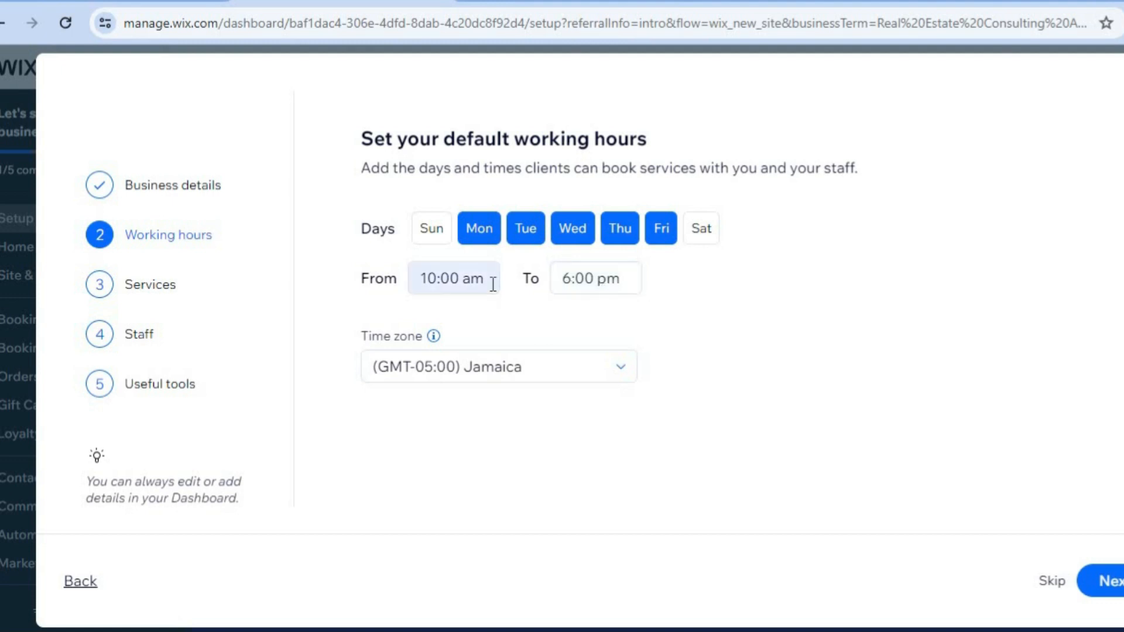
click(1108, 579)
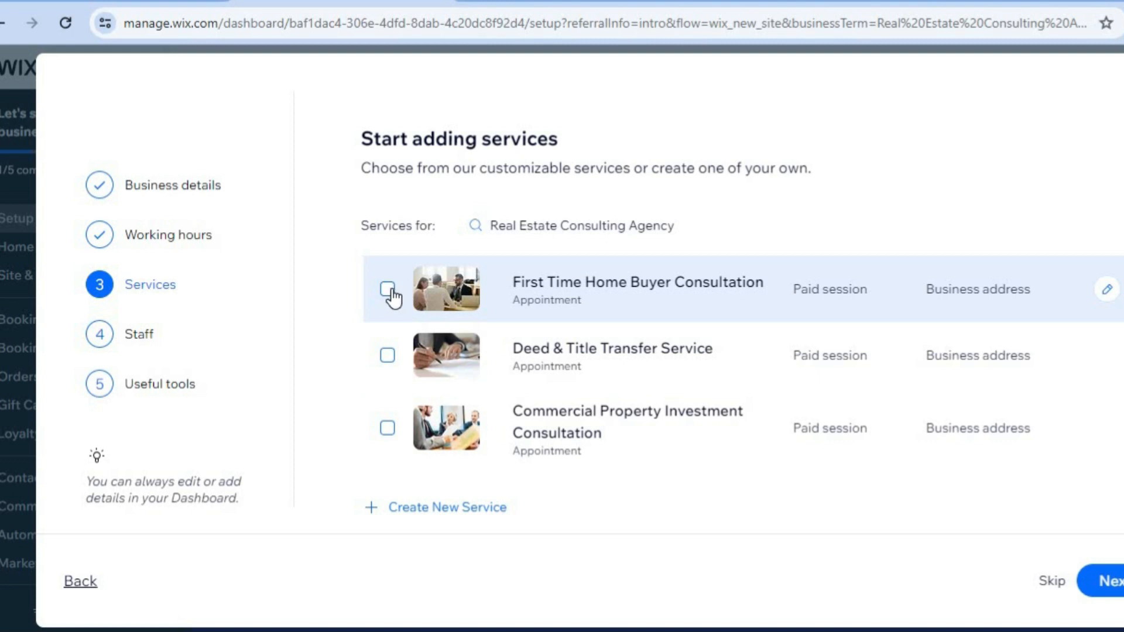
Add the First Time Home Buyer Consultation, Deed & Title Transfer Service, Commercial Property Investment Consultation, Property Viewings and Property Management services
click(388, 291)
click(387, 357)
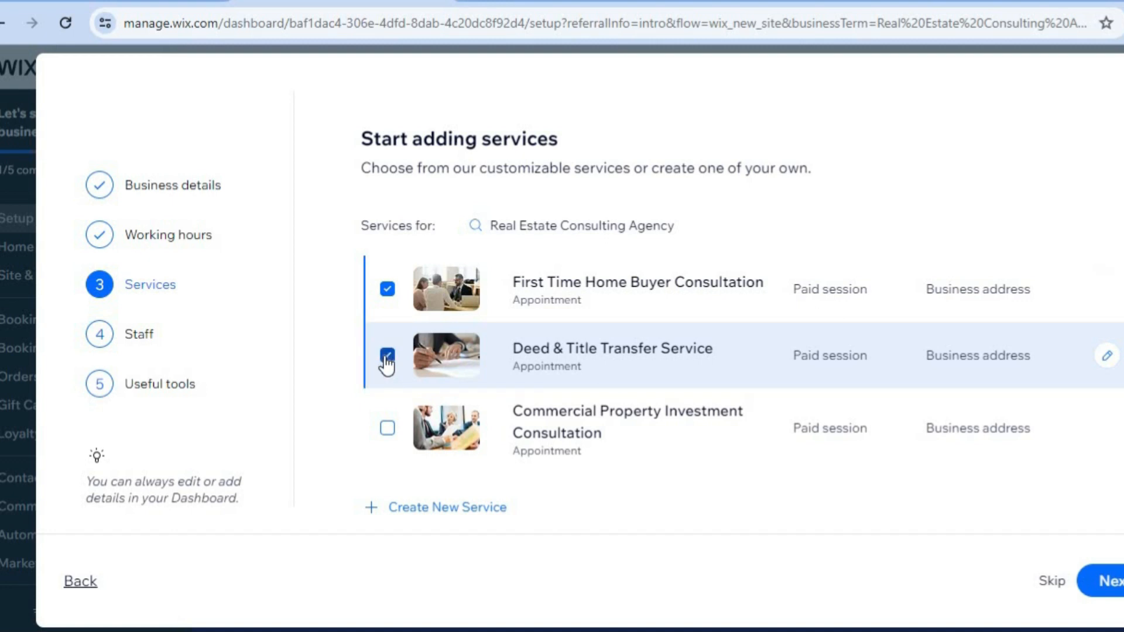
click(389, 430)
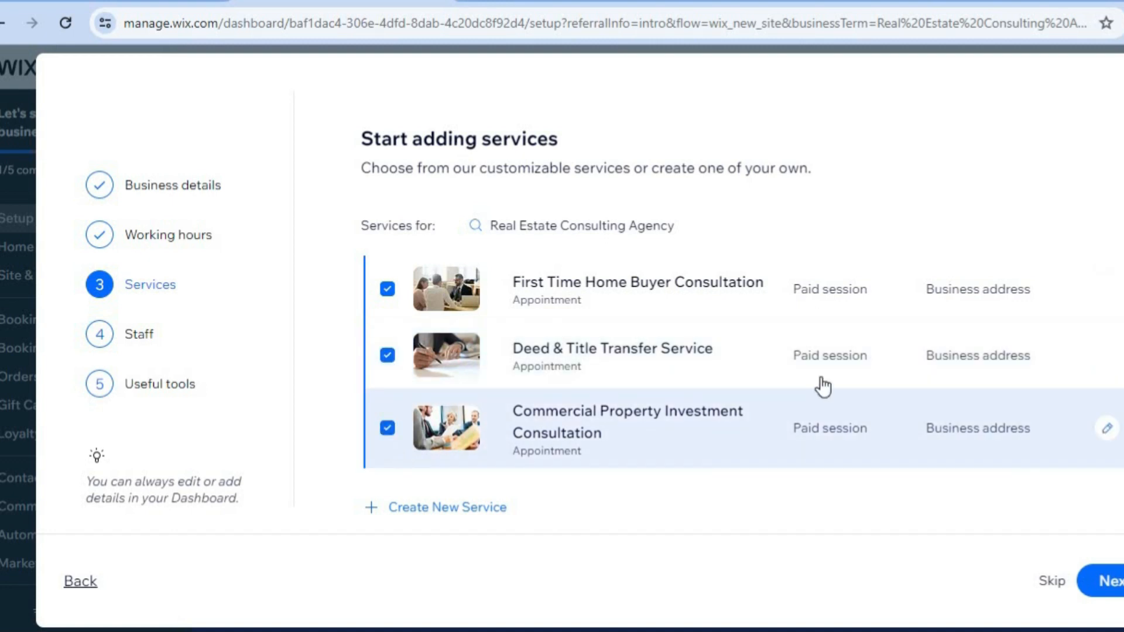
scroll(1061, 386, down, 3)
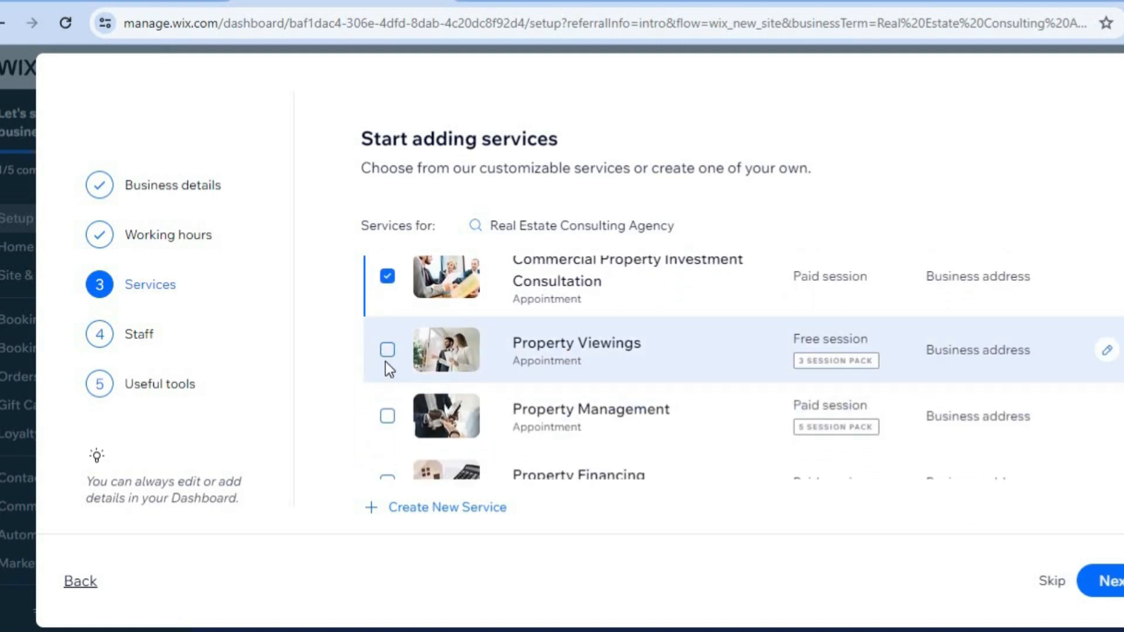
click(387, 349)
click(387, 415)
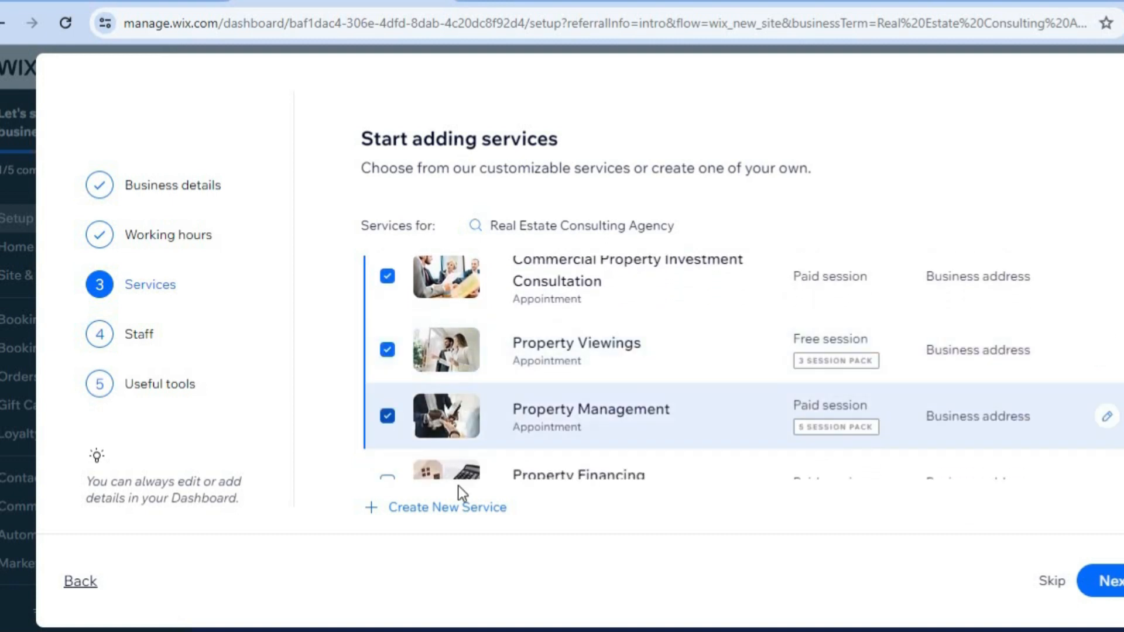
click(434, 508)
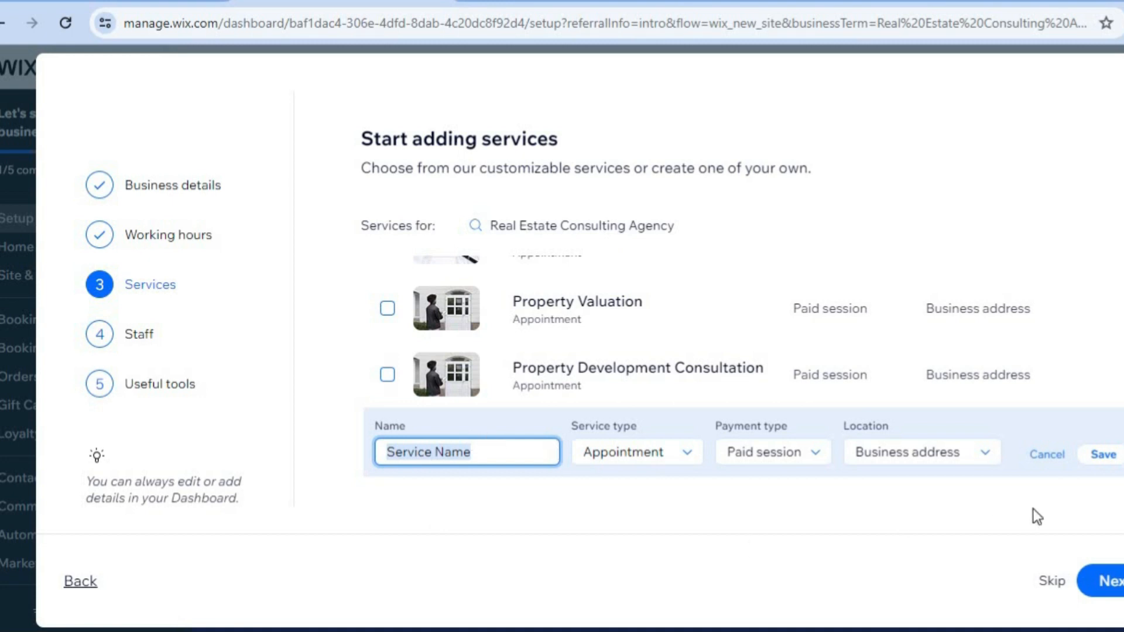
click(1054, 459)
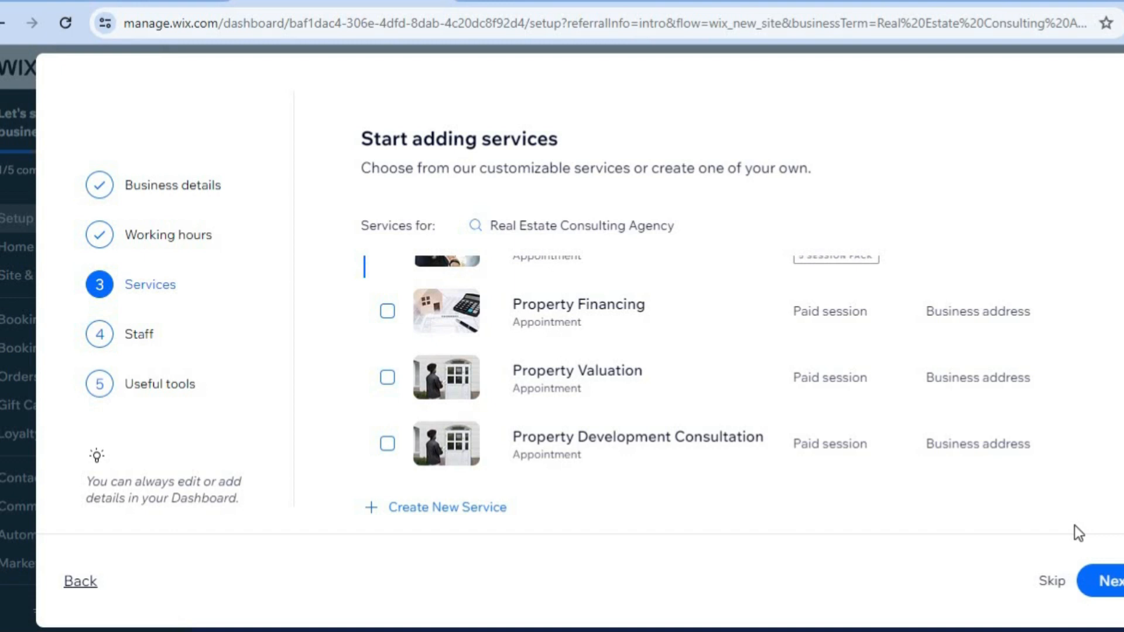
click(1112, 591)
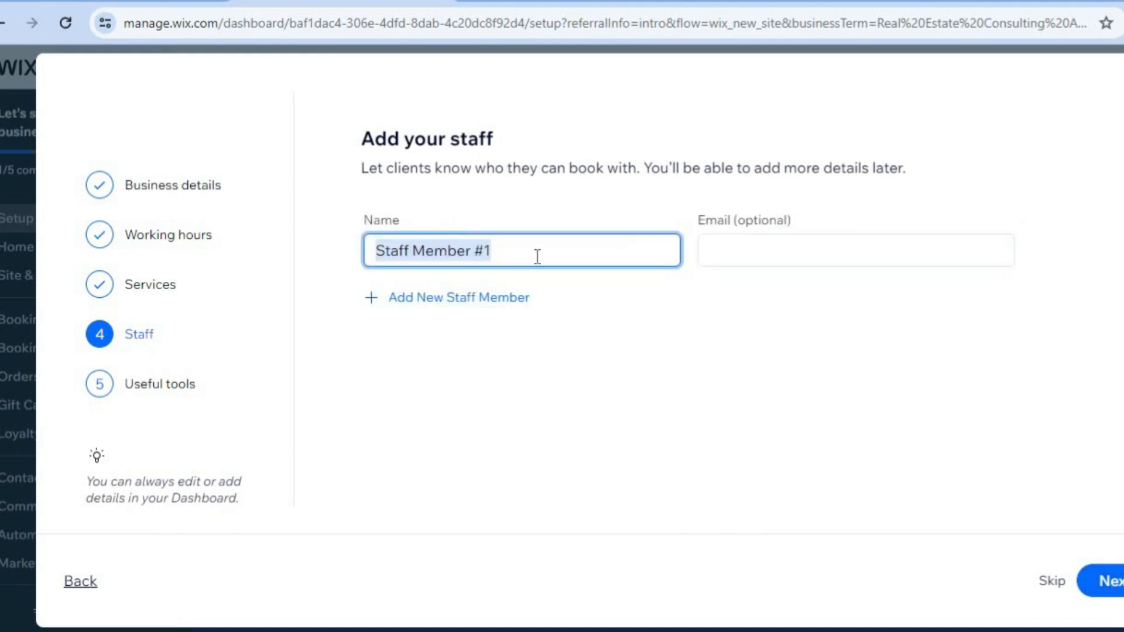
Accept the default staff member, choose virtual sessions and online payments as useful tools, and continue to the dashboard
click(1103, 584)
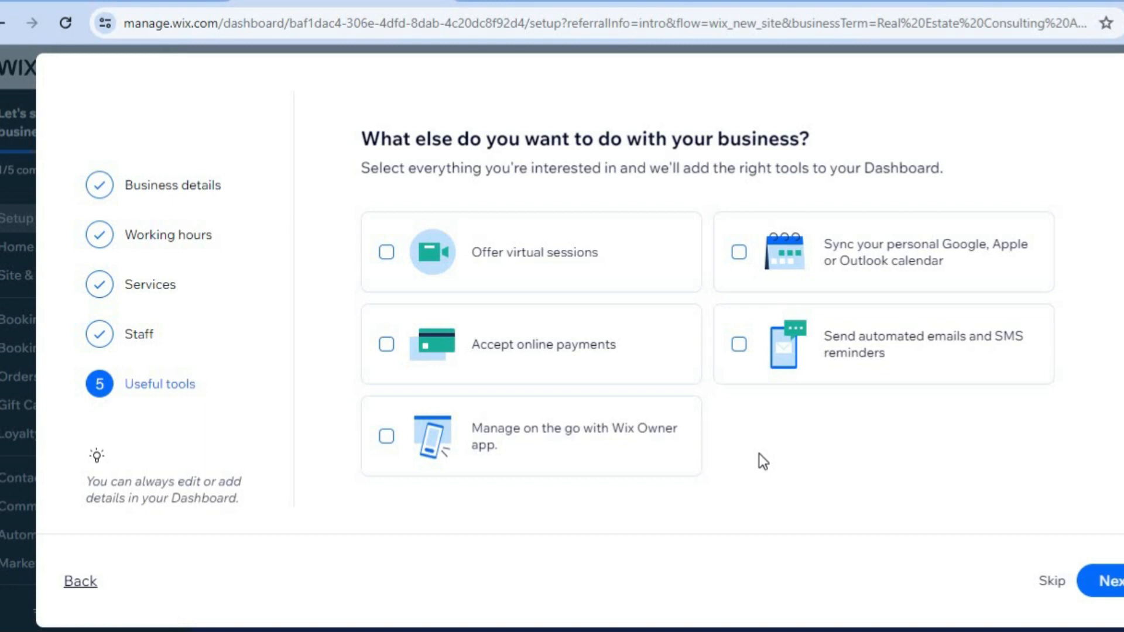
click(386, 254)
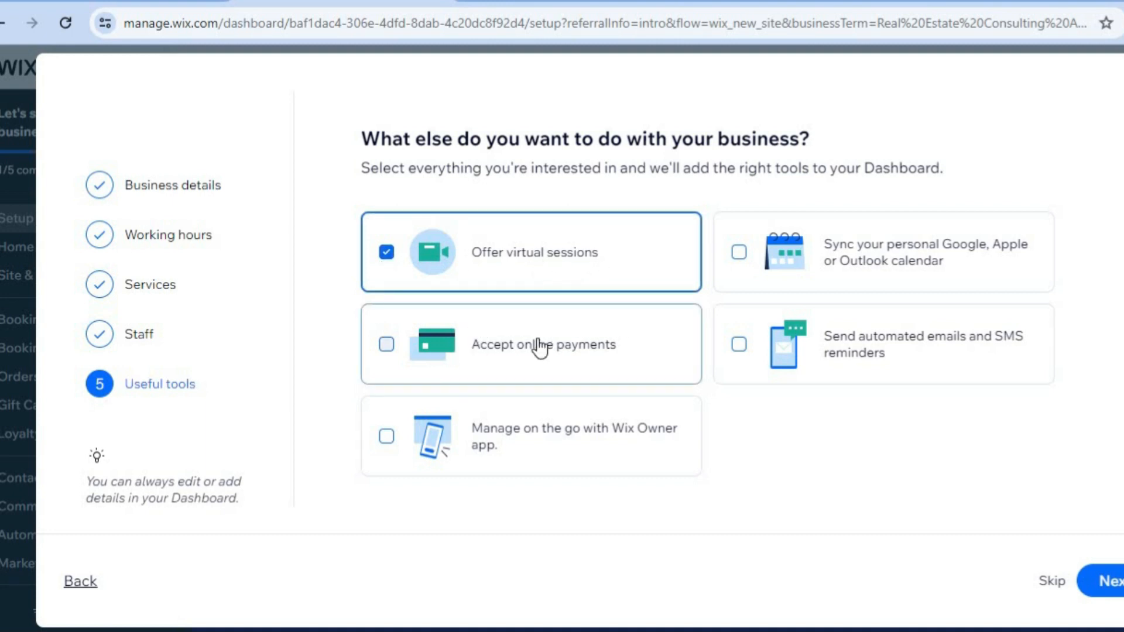
click(419, 353)
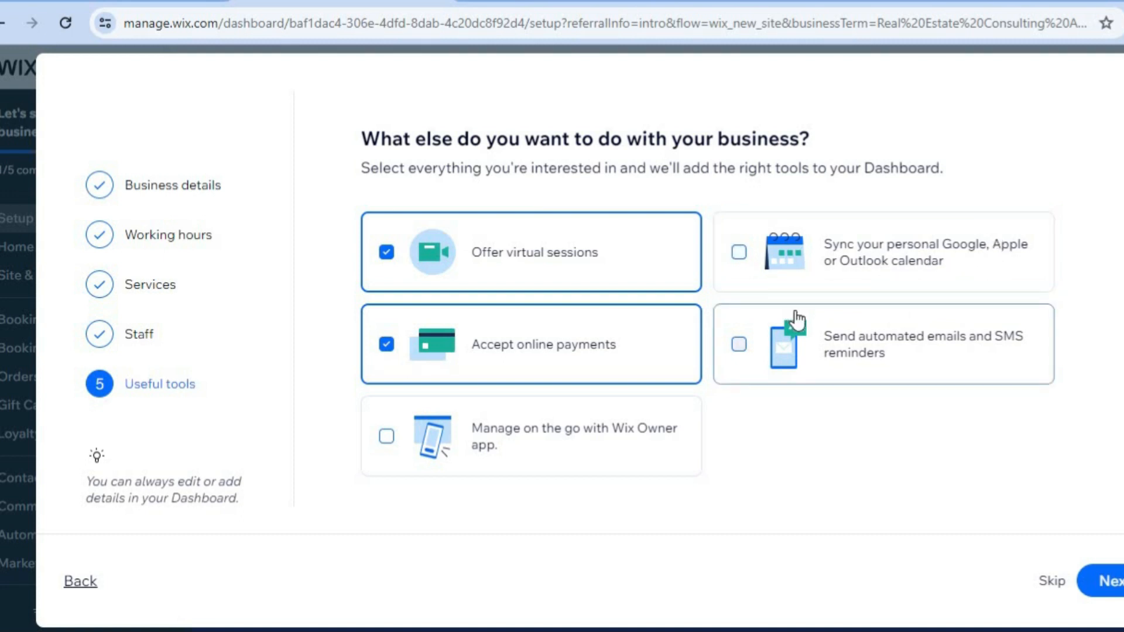
click(1096, 582)
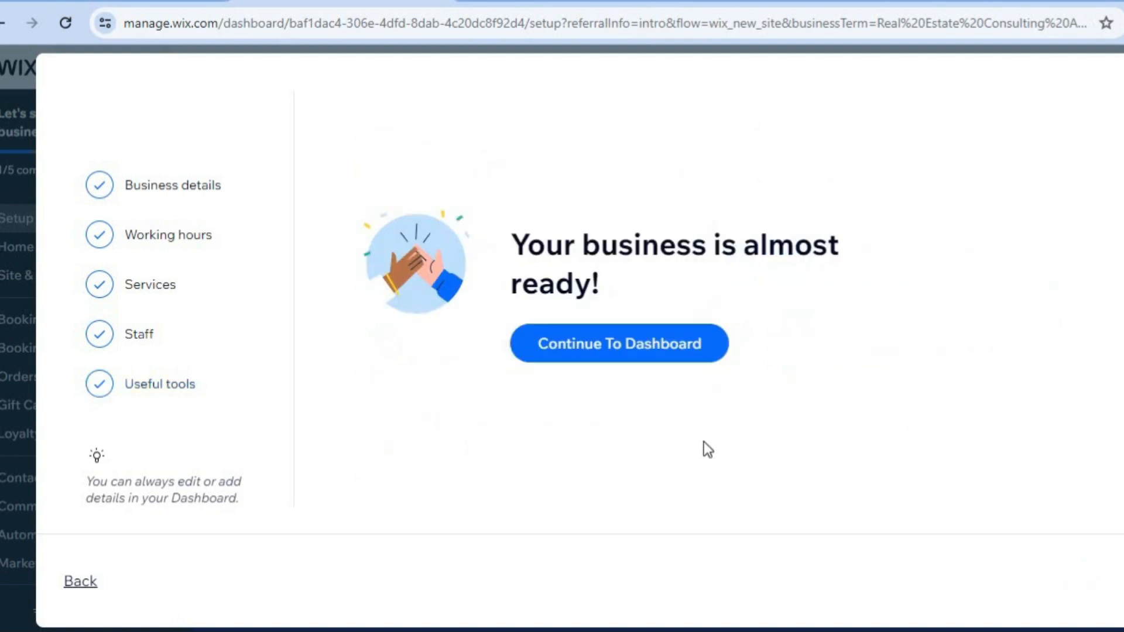
click(615, 362)
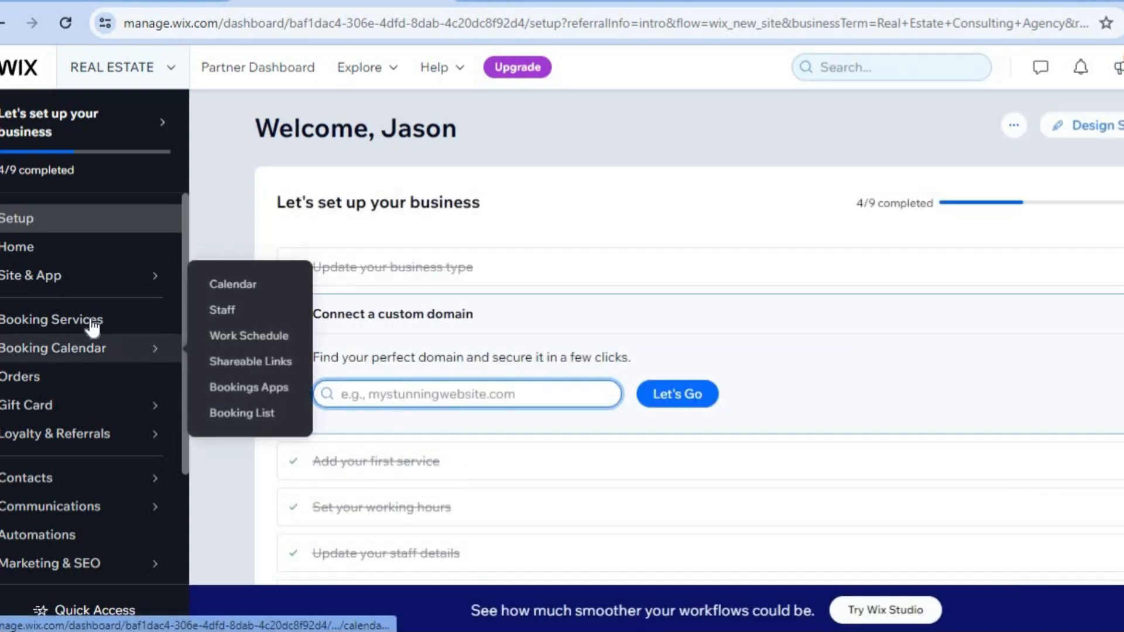
Open the Deed & Title Transfer Service for editing from the booking services list
click(92, 328)
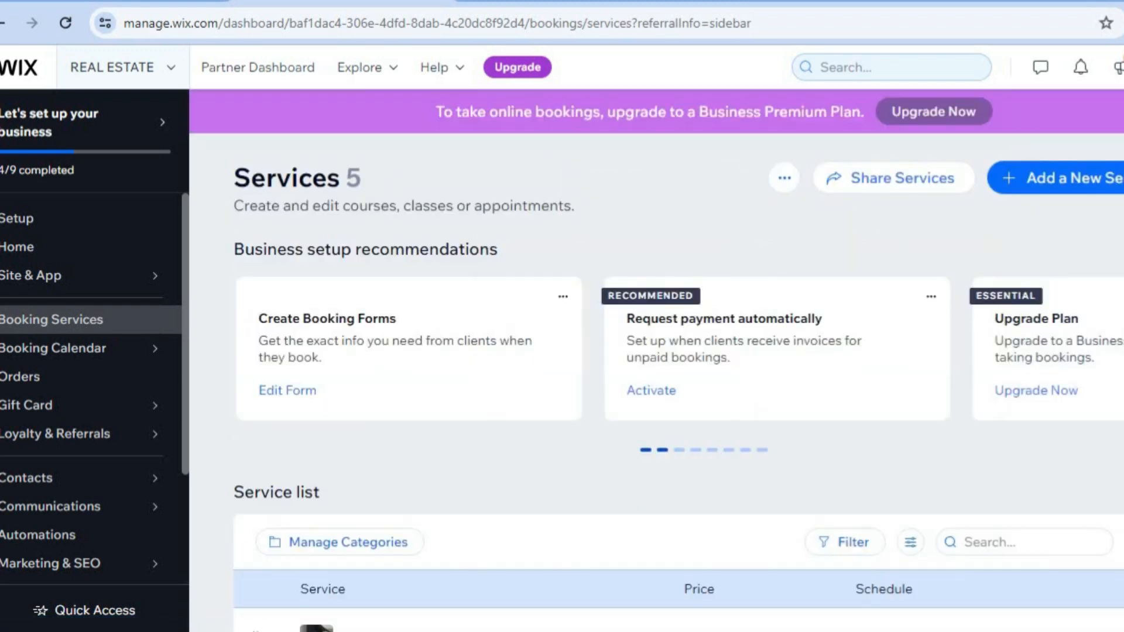
scroll(679, 380, down, 3)
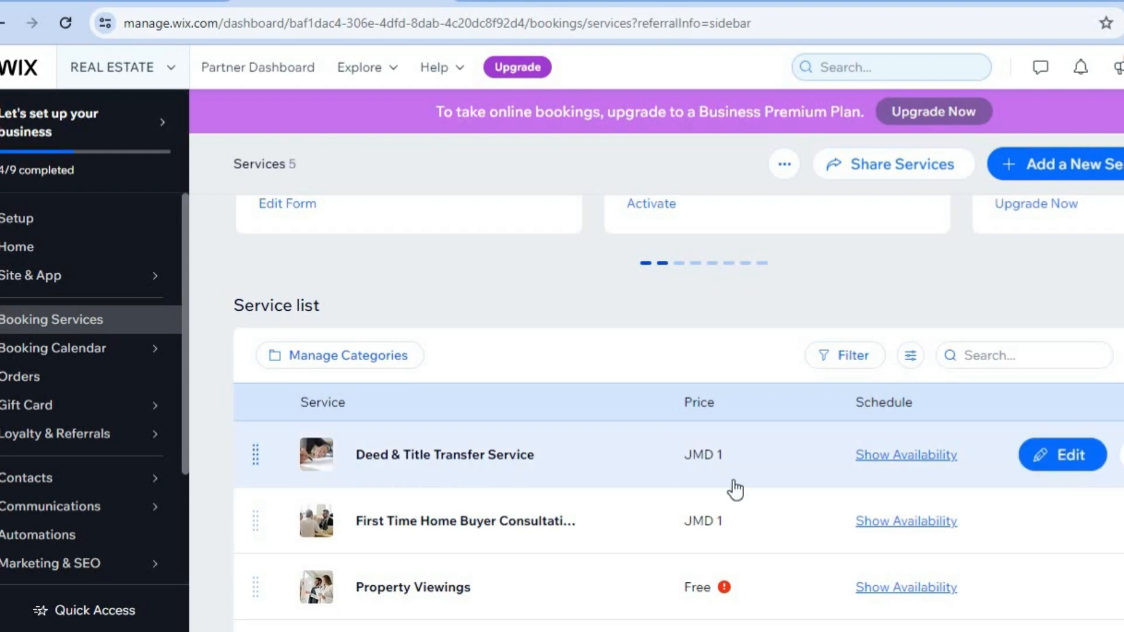
click(1043, 467)
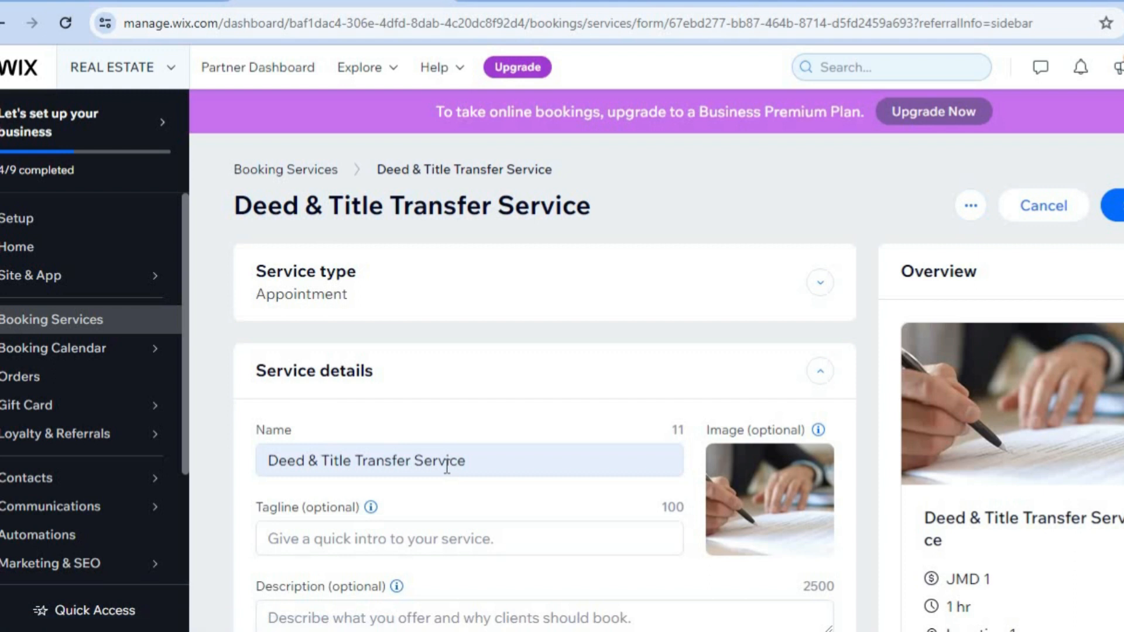
Set the Deed & Title Transfer Service's fixed price per session to J$ 100
scroll(544, 386, down, 3)
mouse_move(814, 262)
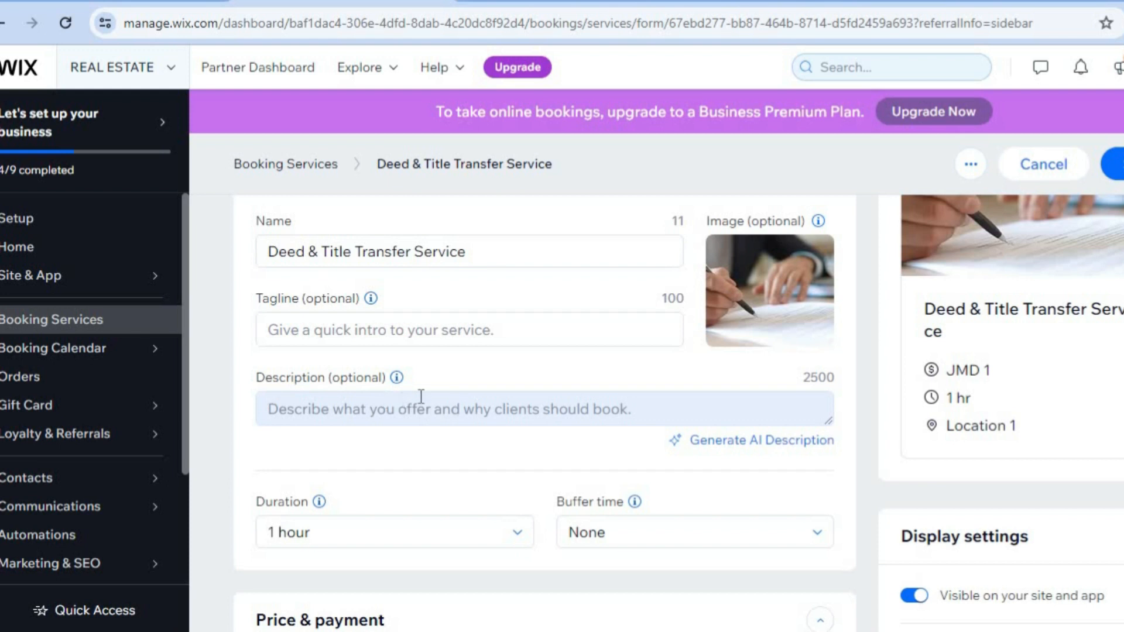
scroll(545, 410, down, 6)
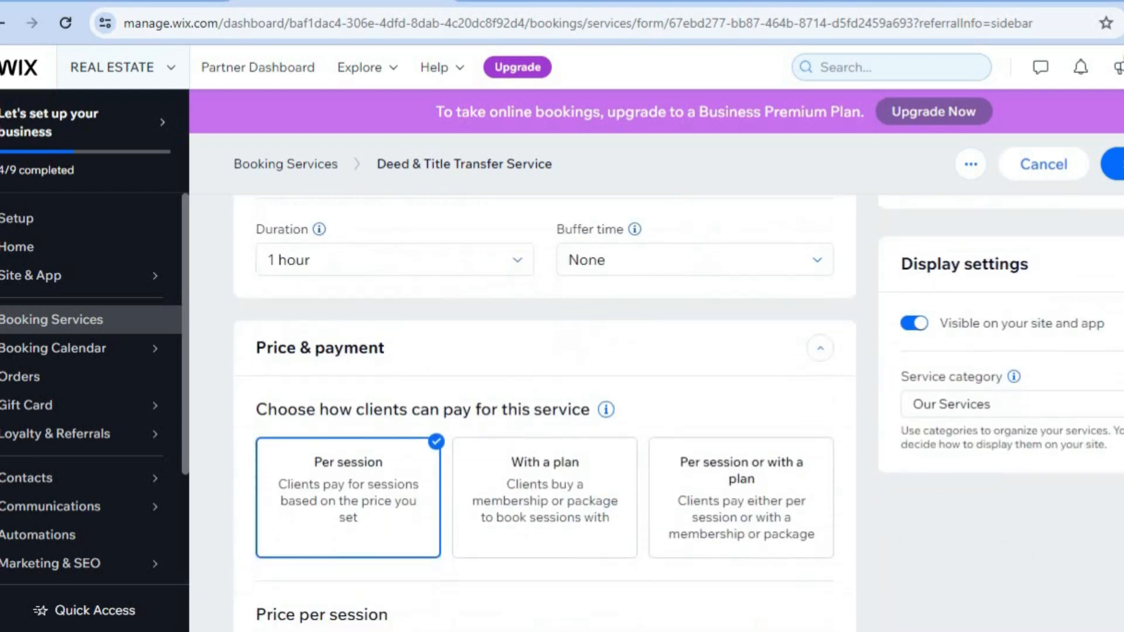
scroll(544, 410, up, 4)
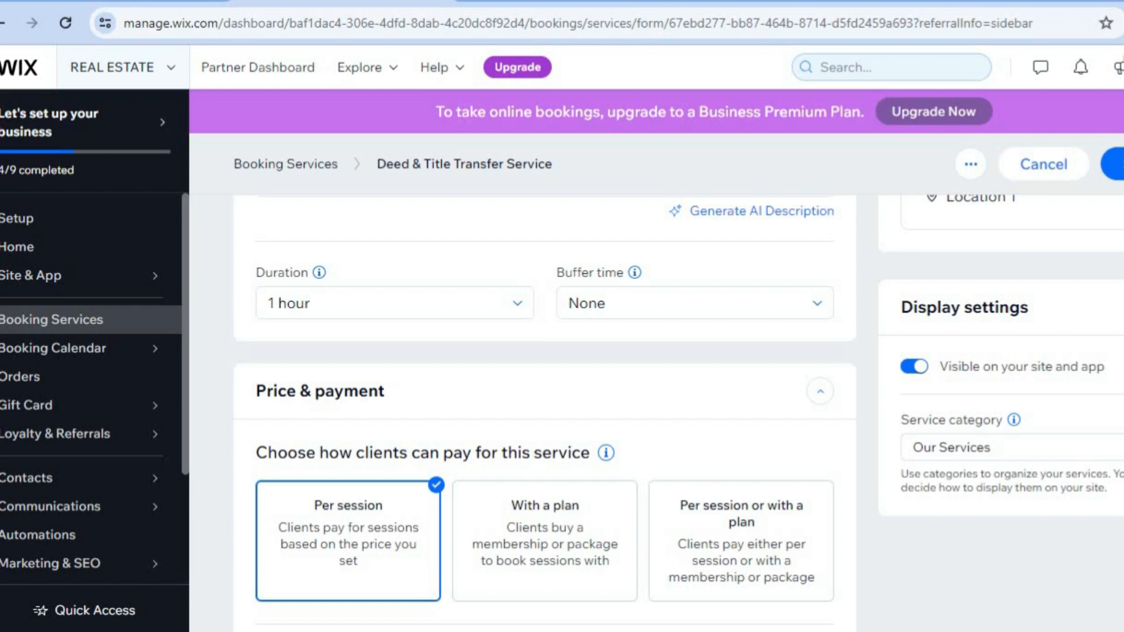
scroll(651, 420, down, 5)
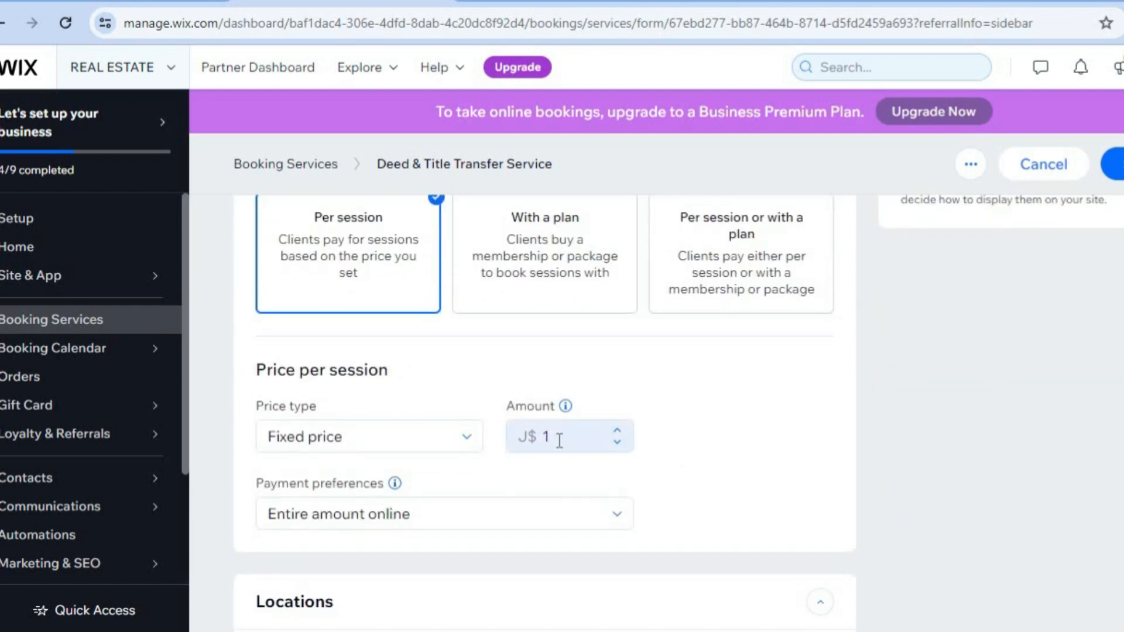
click(559, 440)
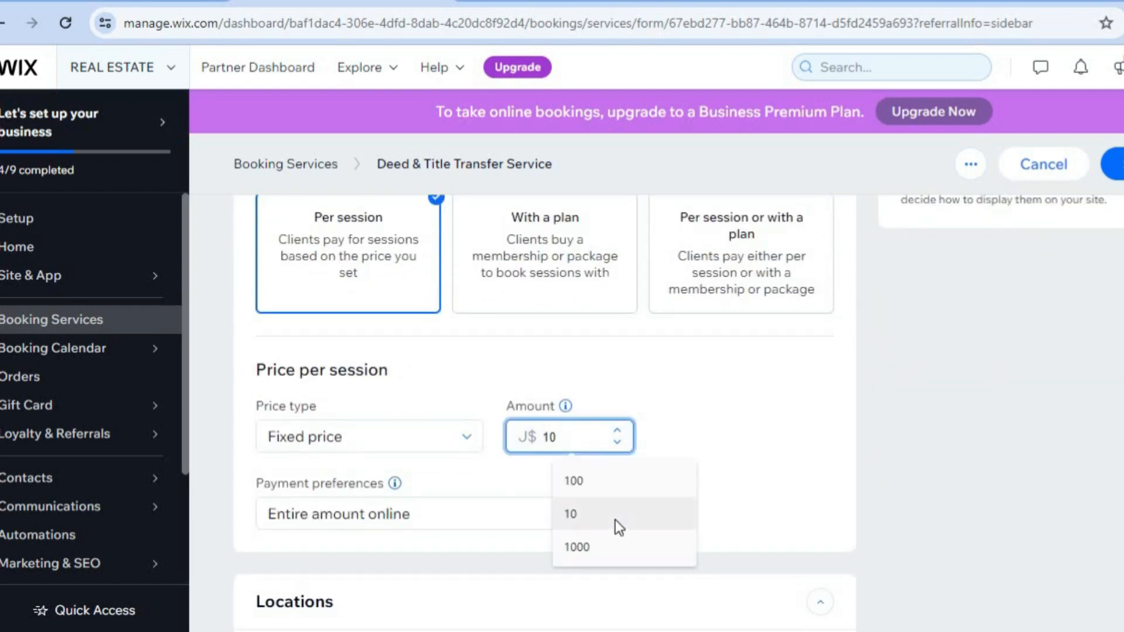
click(590, 479)
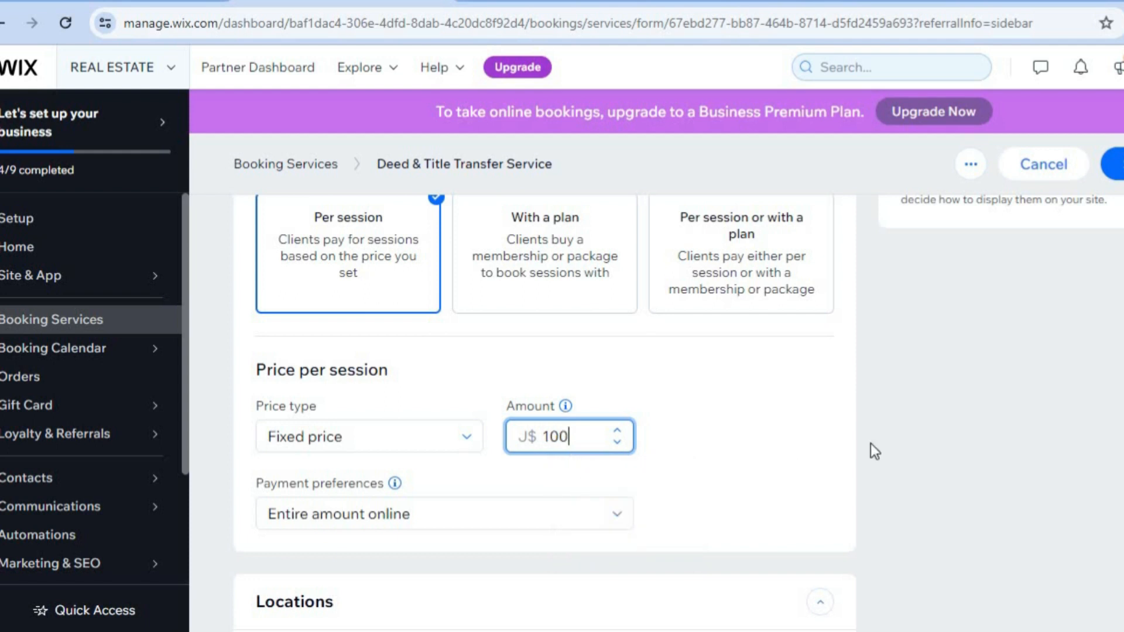
scroll(545, 410, down, 2)
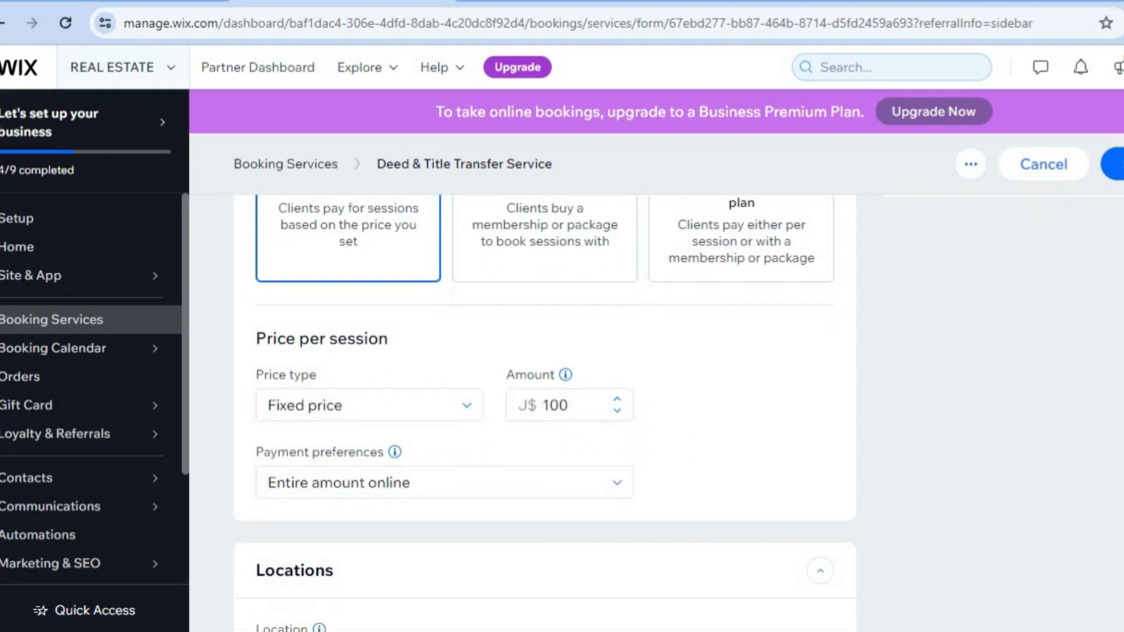
scroll(545, 410, down, 4)
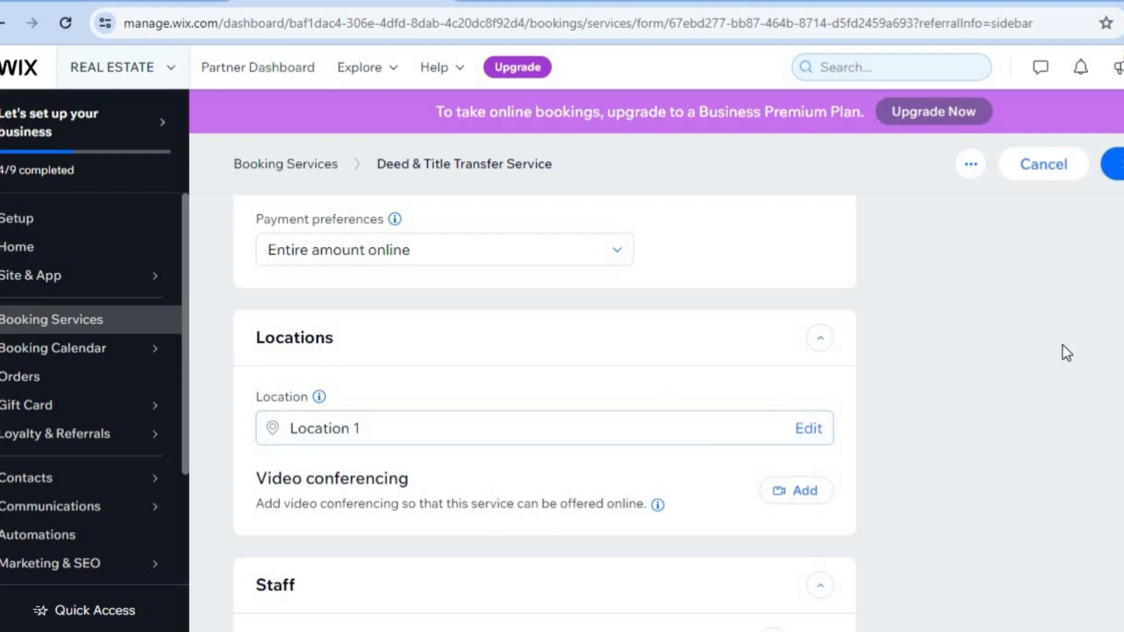
Save the Deed & Title Transfer Service and look over the booking service list
scroll(545, 414, down, 3)
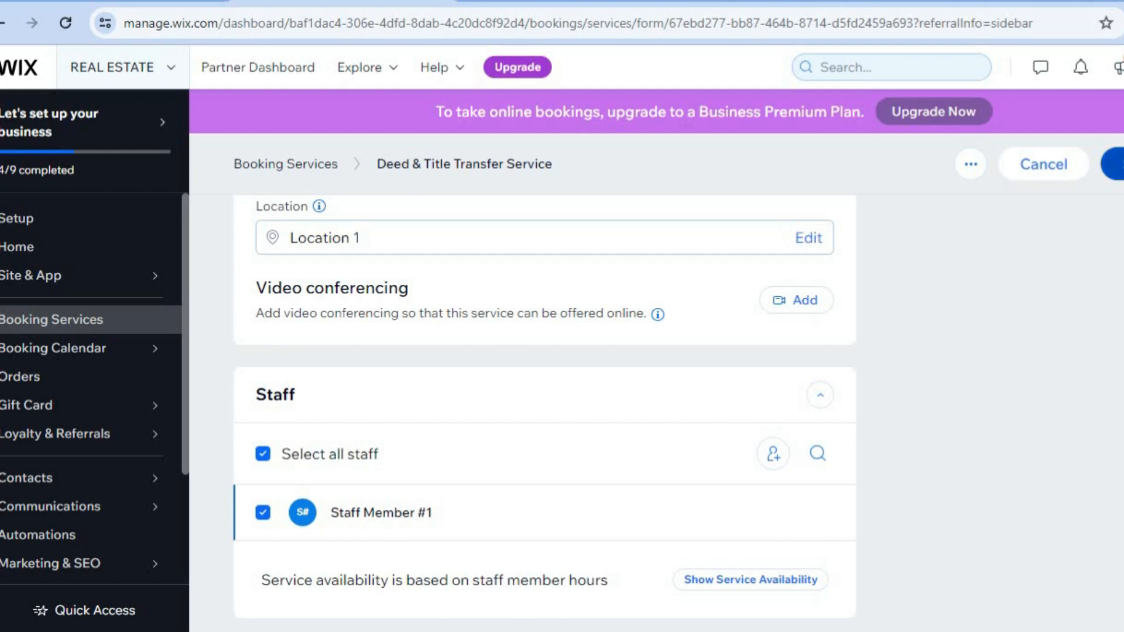
click(1112, 164)
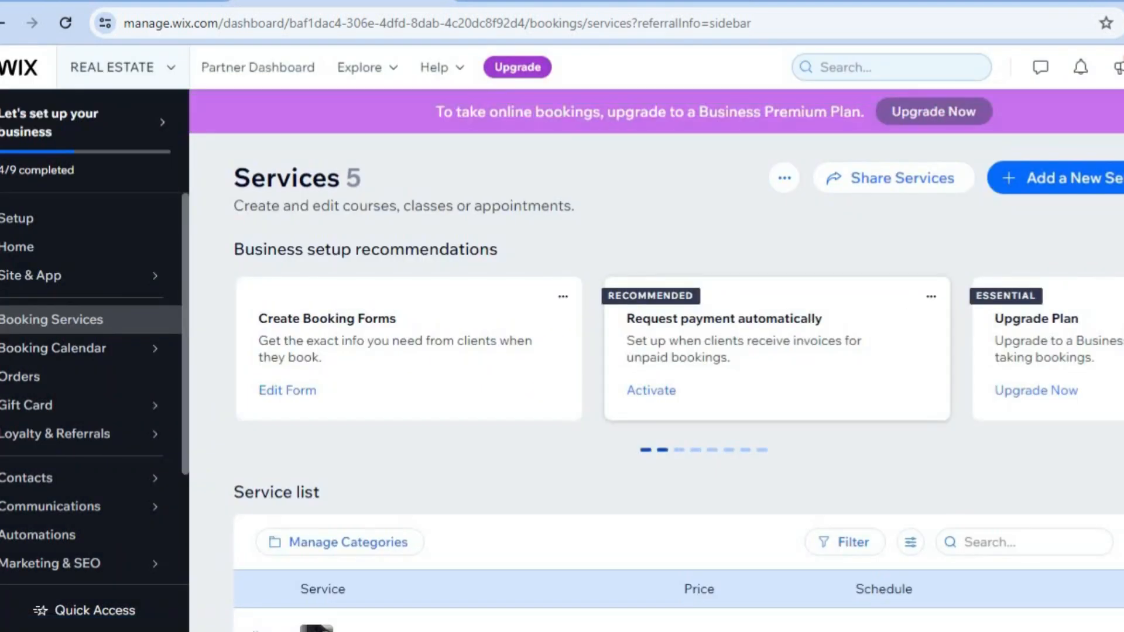
scroll(679, 375, down, 5)
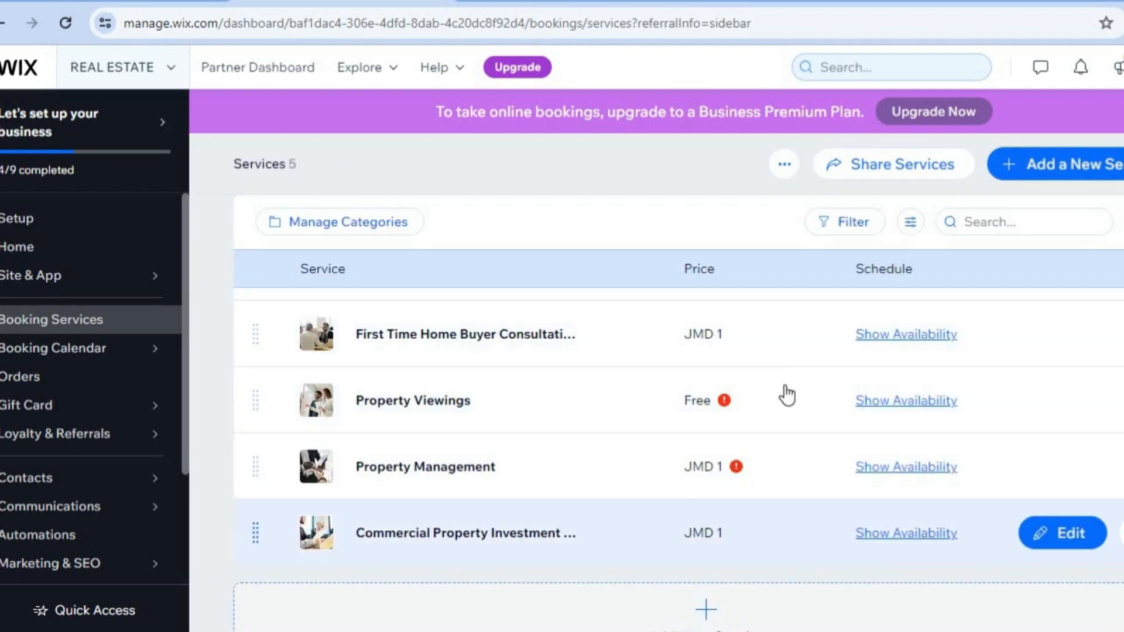
scroll(679, 433, up, 1)
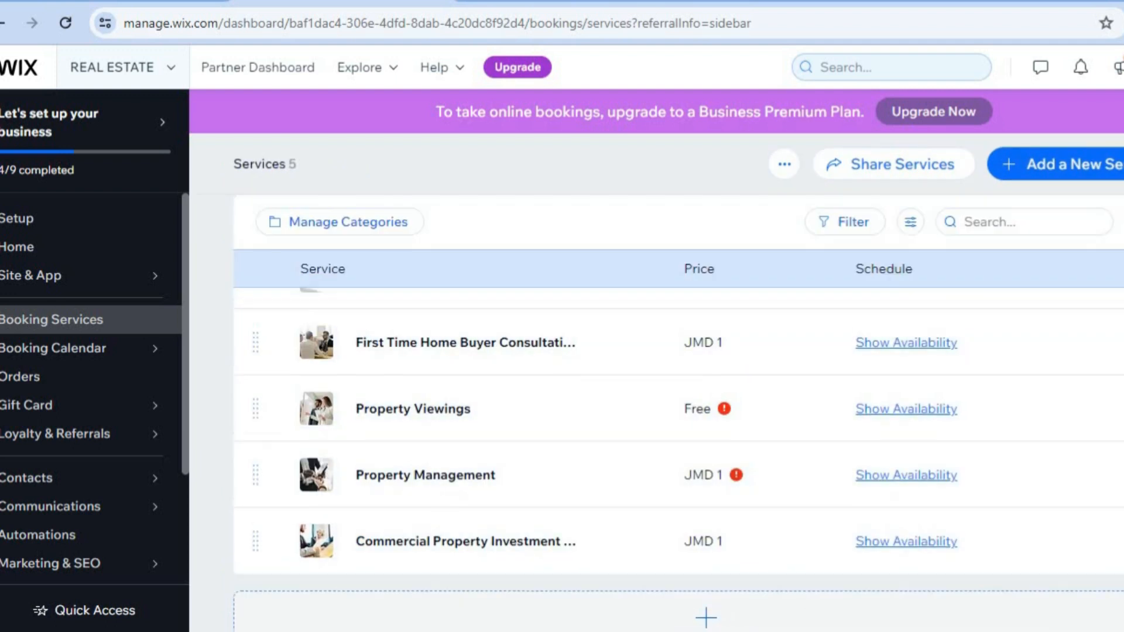
scroll(359, 427, up, 5)
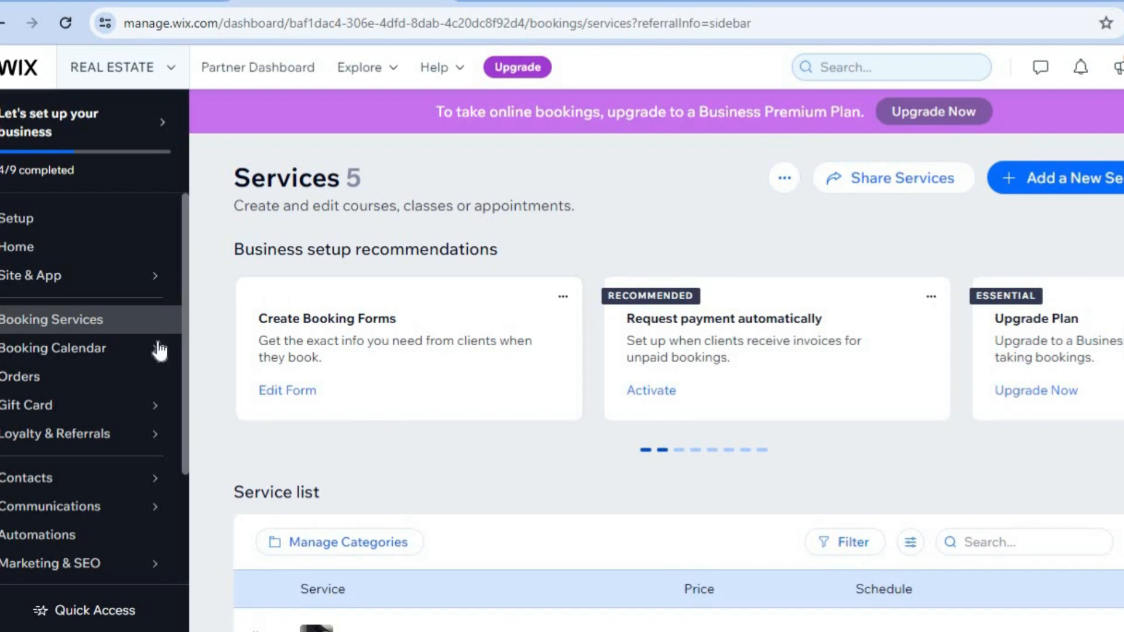
Open the payment method management page from the site's billing payments
mouse_move(135, 355)
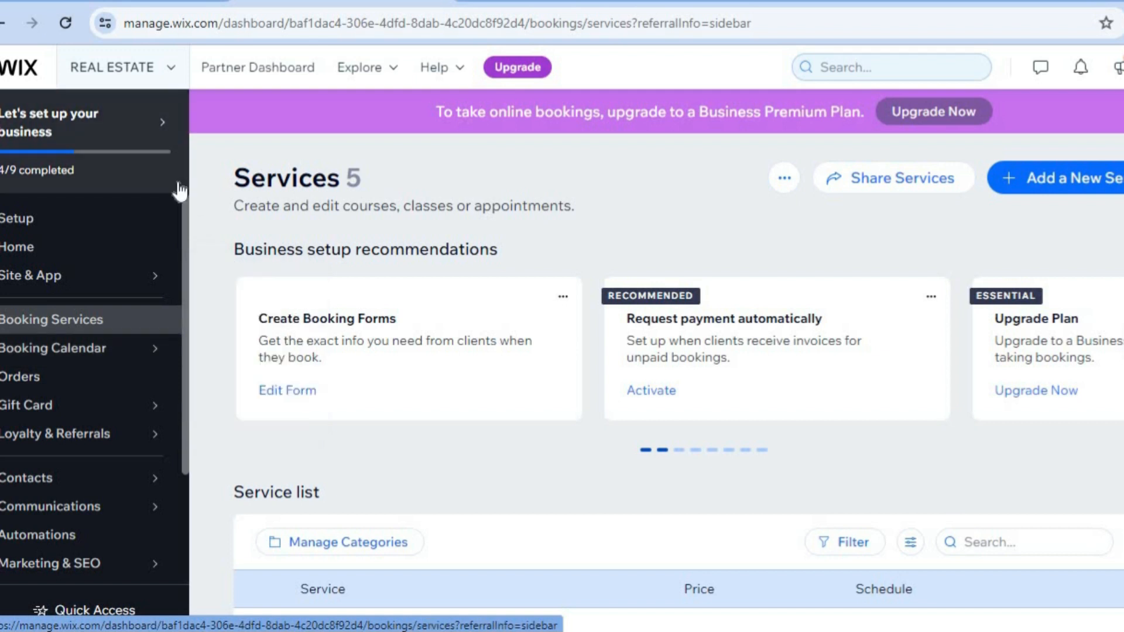
scroll(186, 286, down, 3)
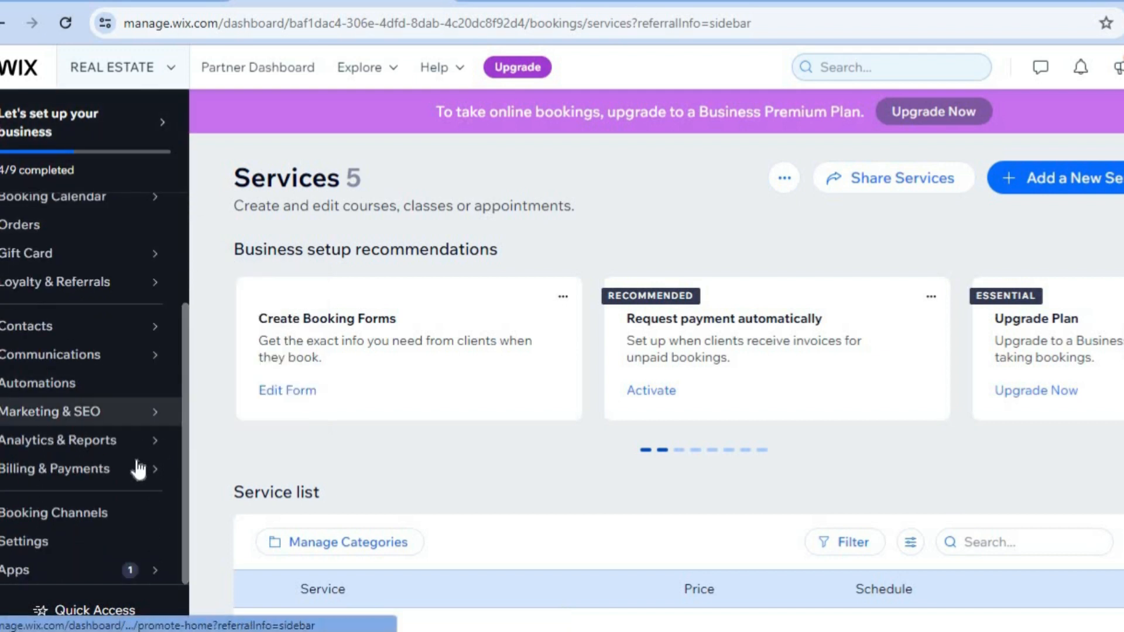
mouse_move(102, 474)
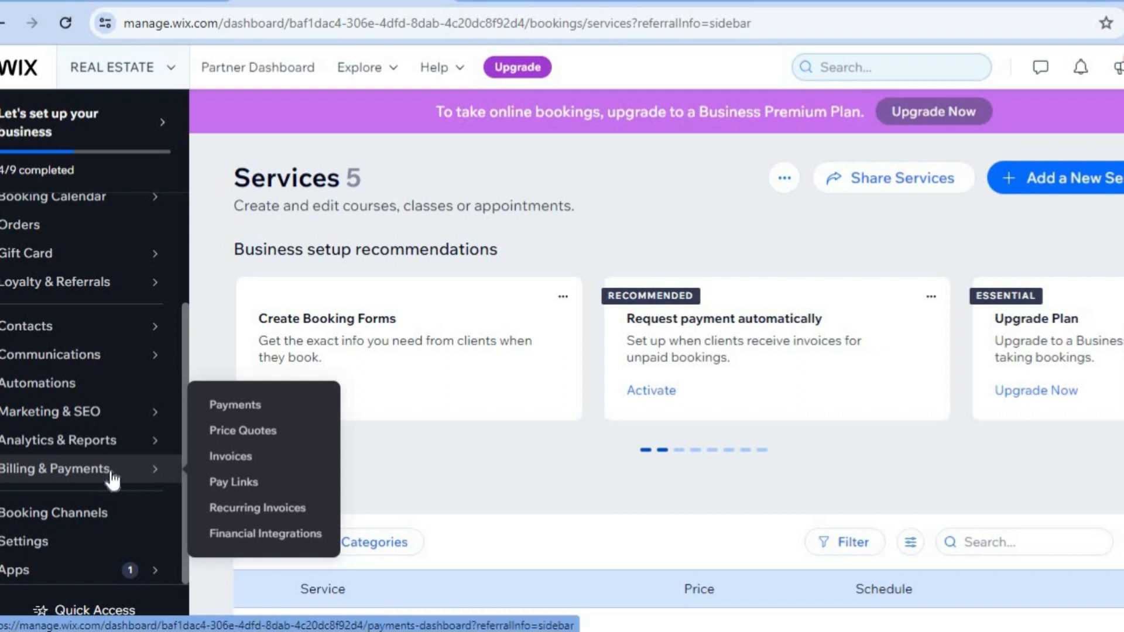
click(236, 407)
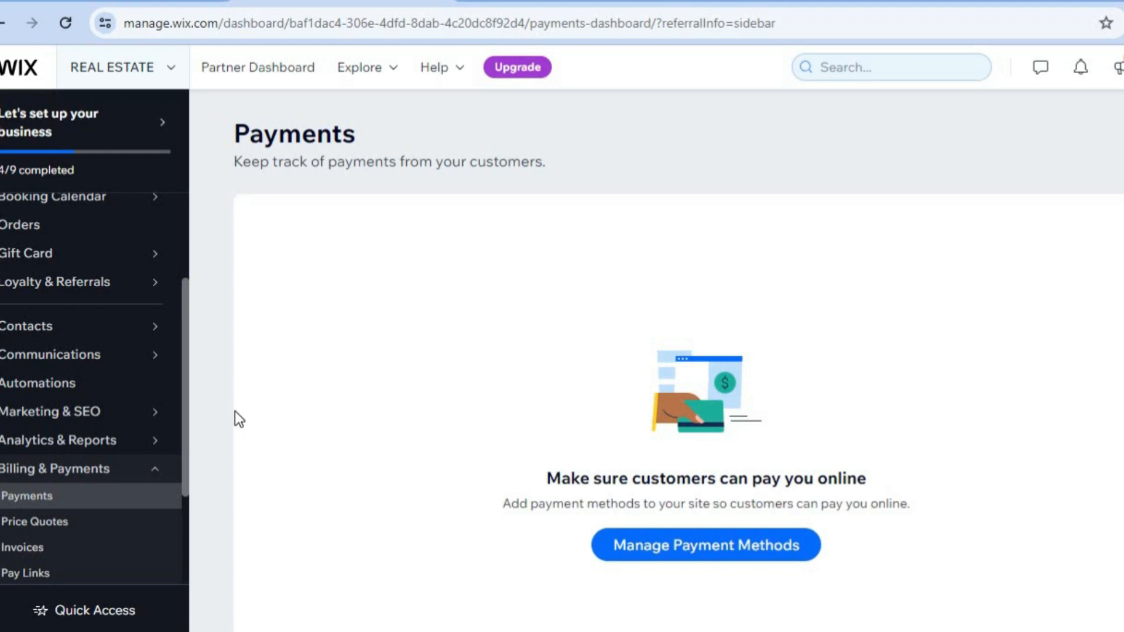
click(663, 554)
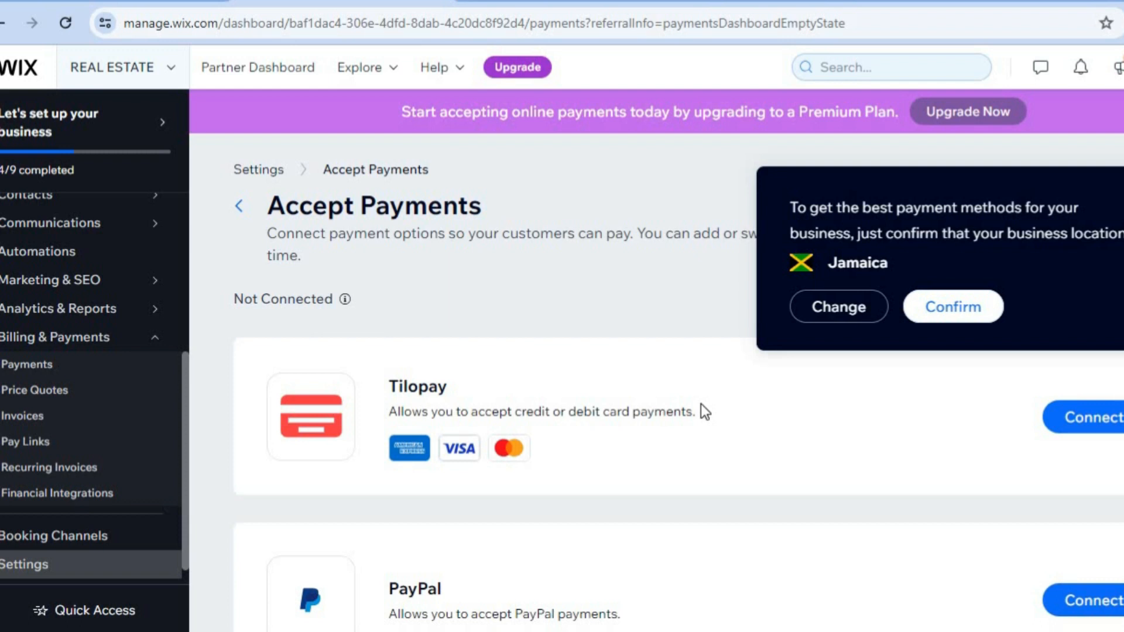
Change the business location for accepting payments to Canada
scroll(1101, 365, down, 2)
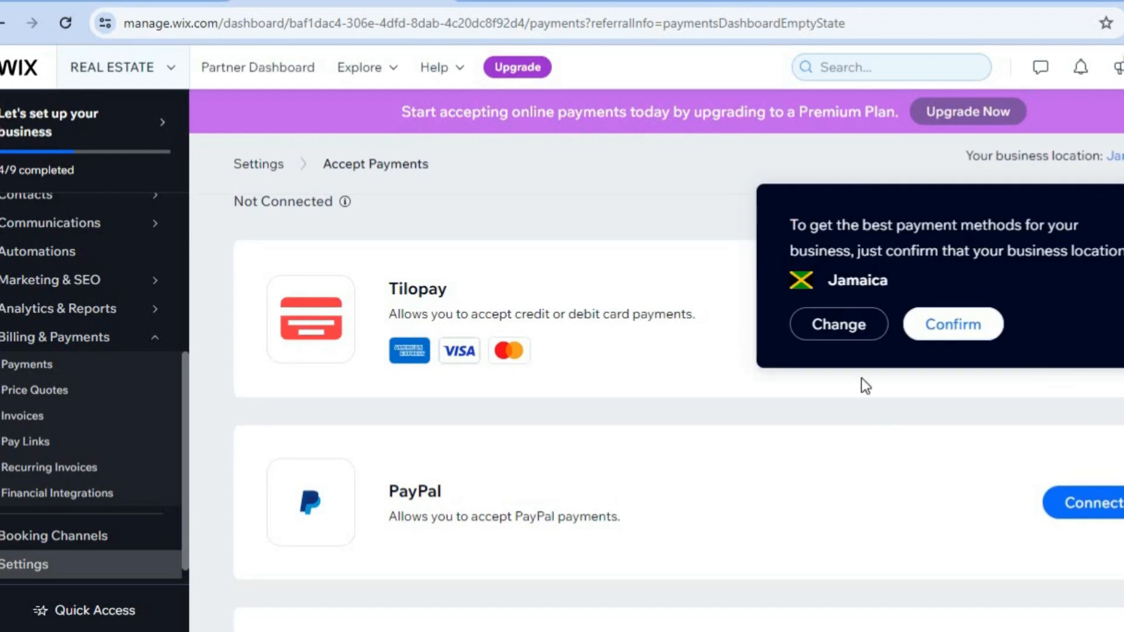
click(845, 326)
click(518, 198)
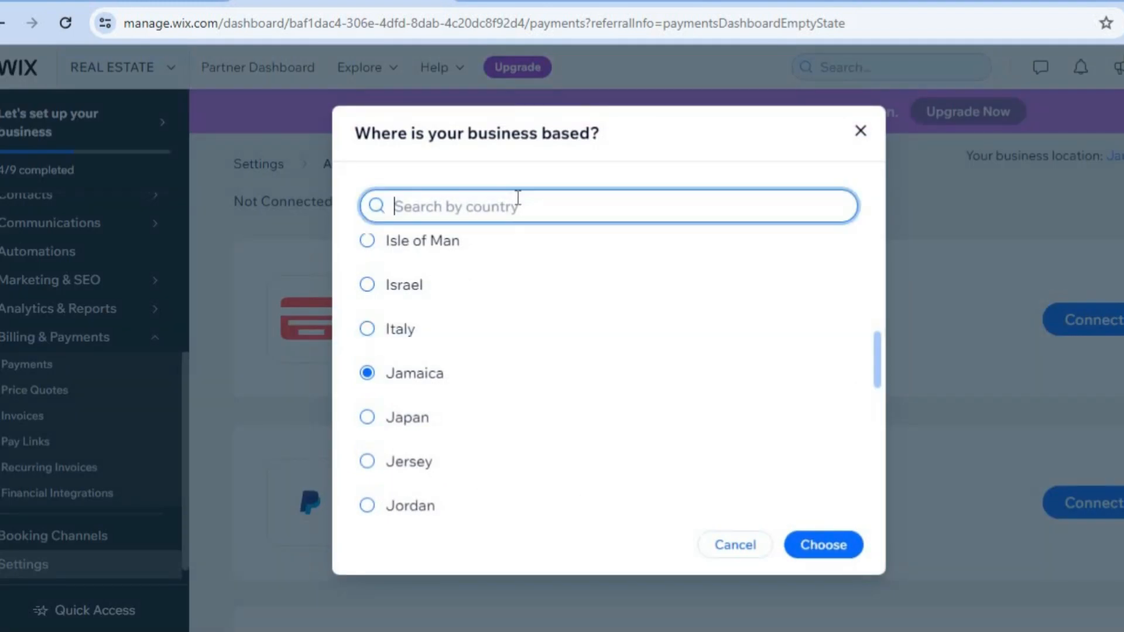
text(CA)
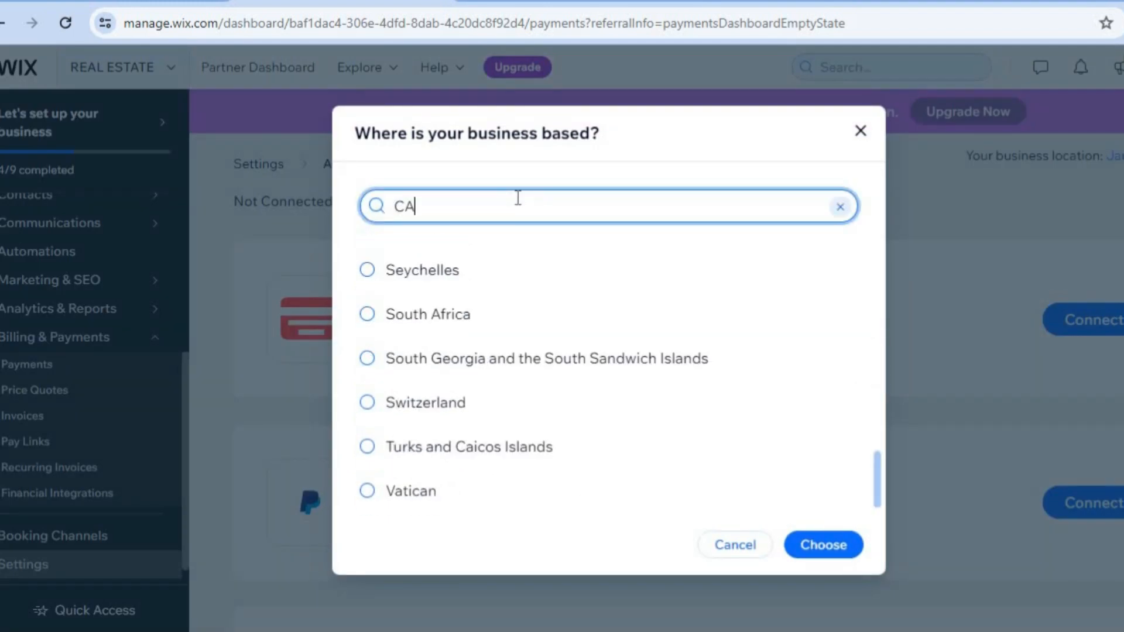
text(NAD)
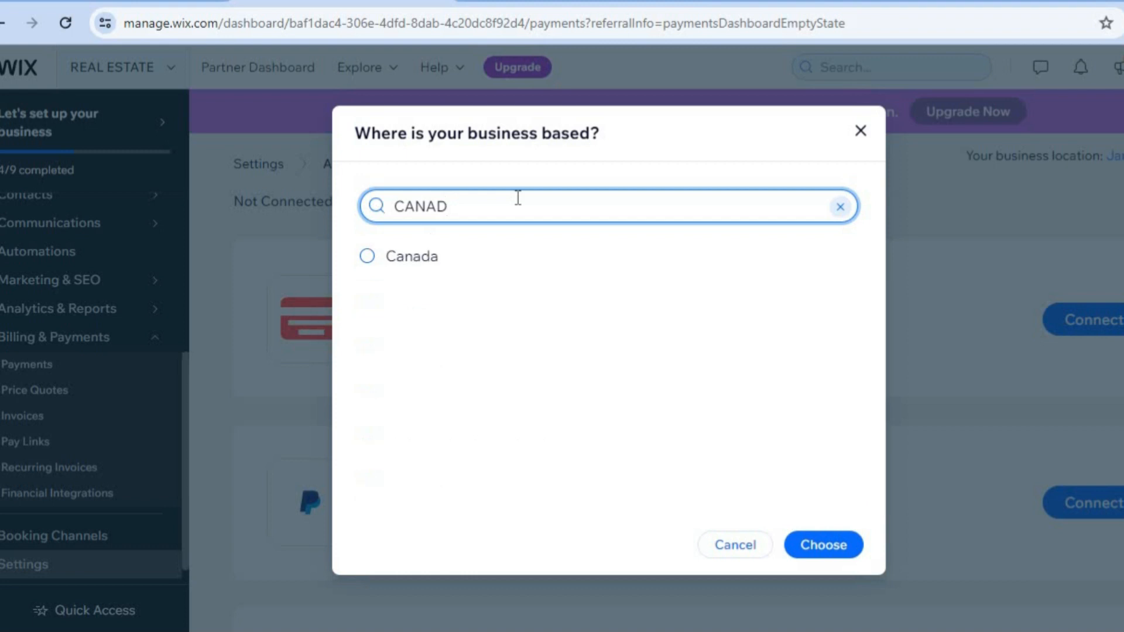
click(469, 260)
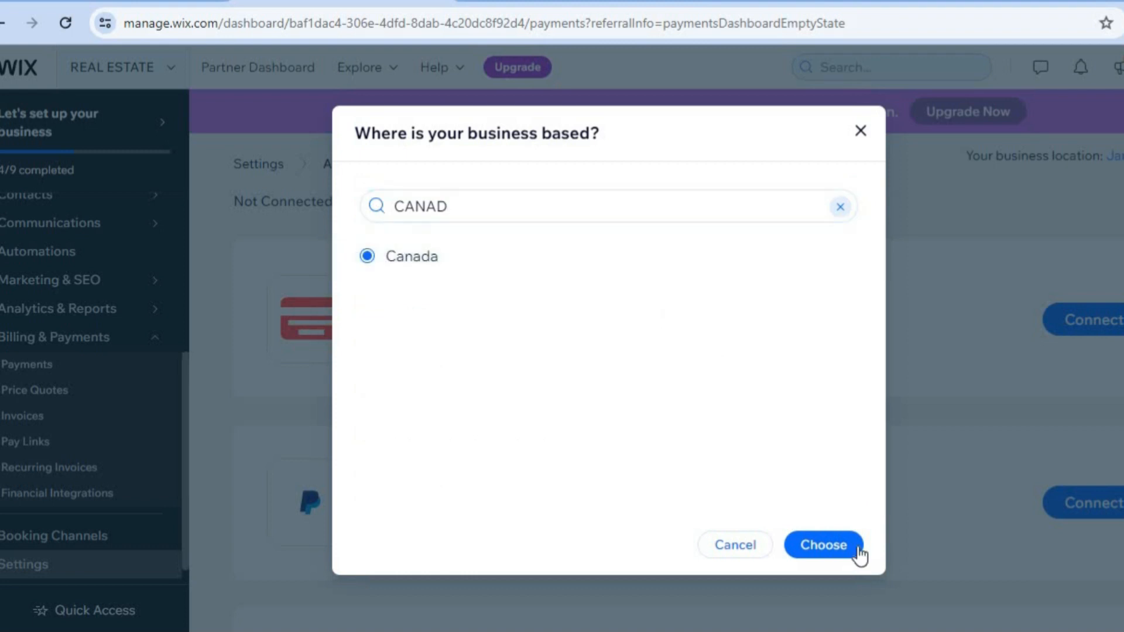
click(817, 546)
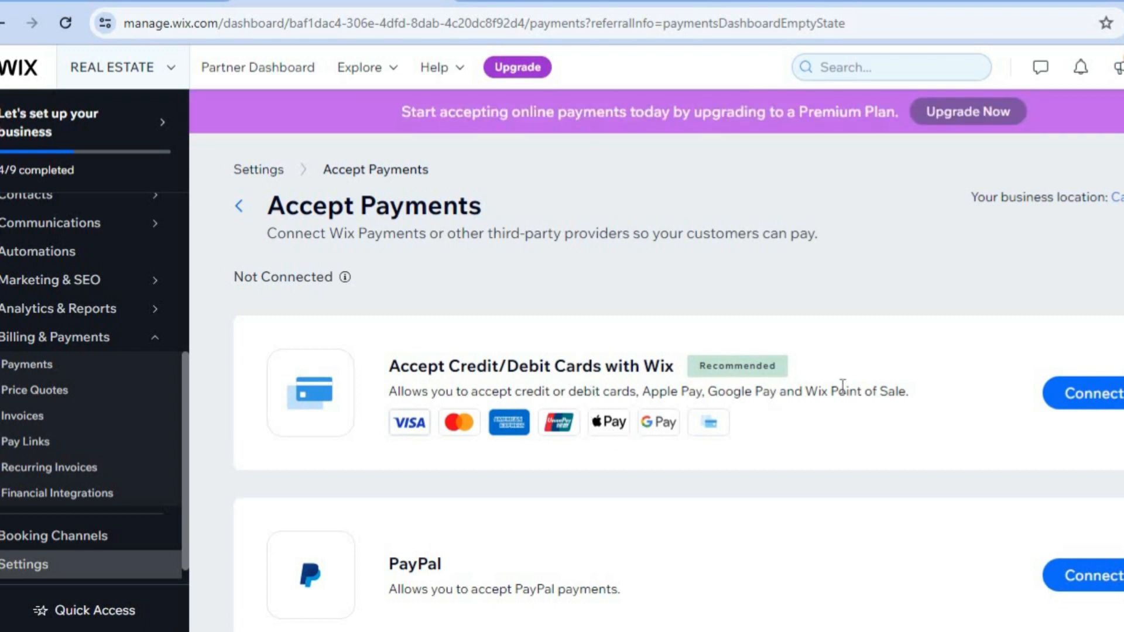
Examine the available payment providers, including the additional payment options
scroll(843, 386, down, 1)
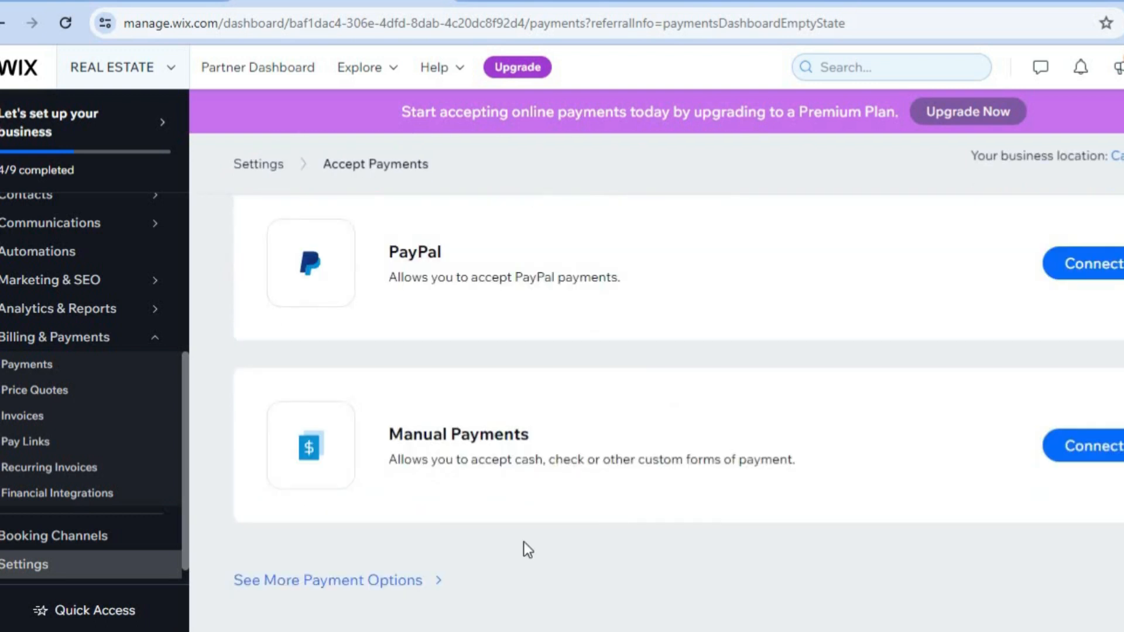
click(360, 583)
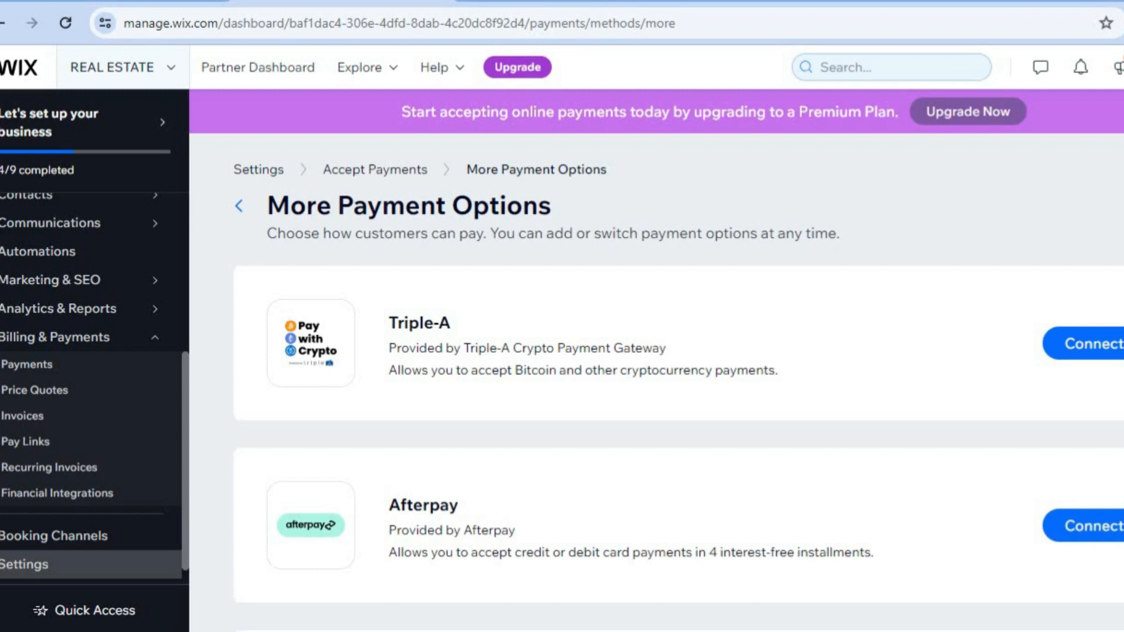
scroll(679, 393, down, 10)
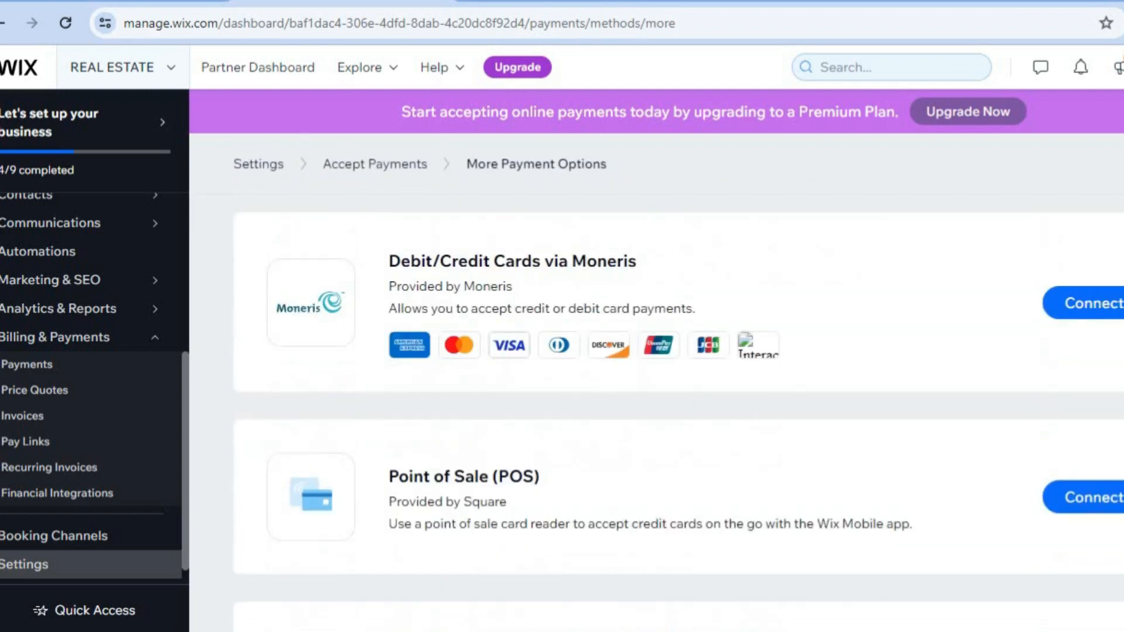
scroll(679, 413, down, 9)
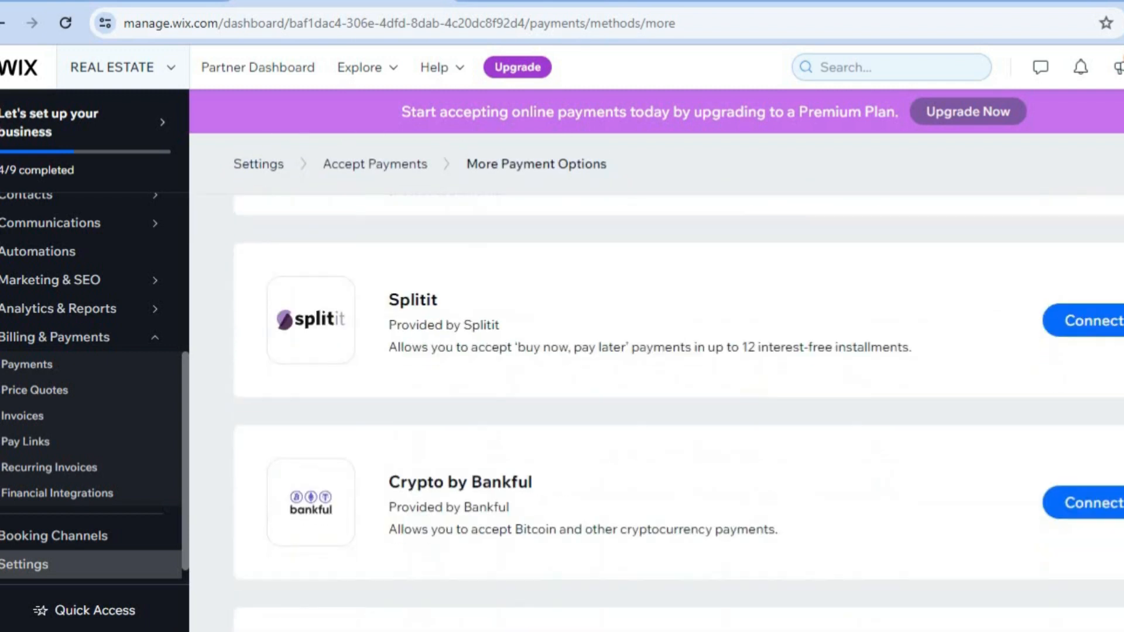
scroll(679, 413, down, 11)
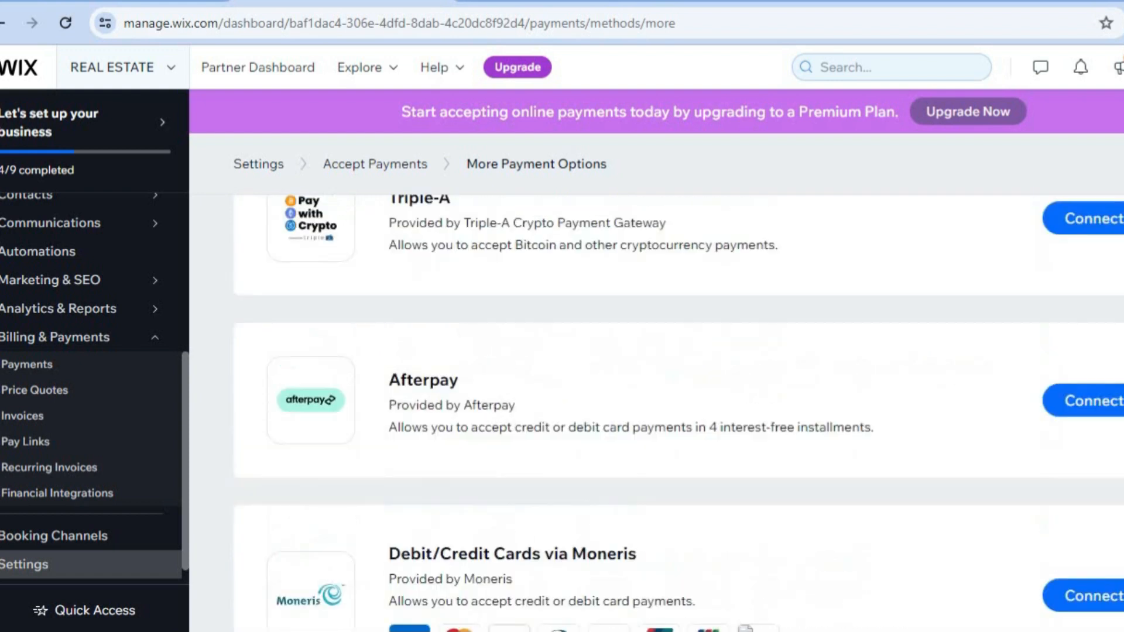
scroll(317, 344, up, 2)
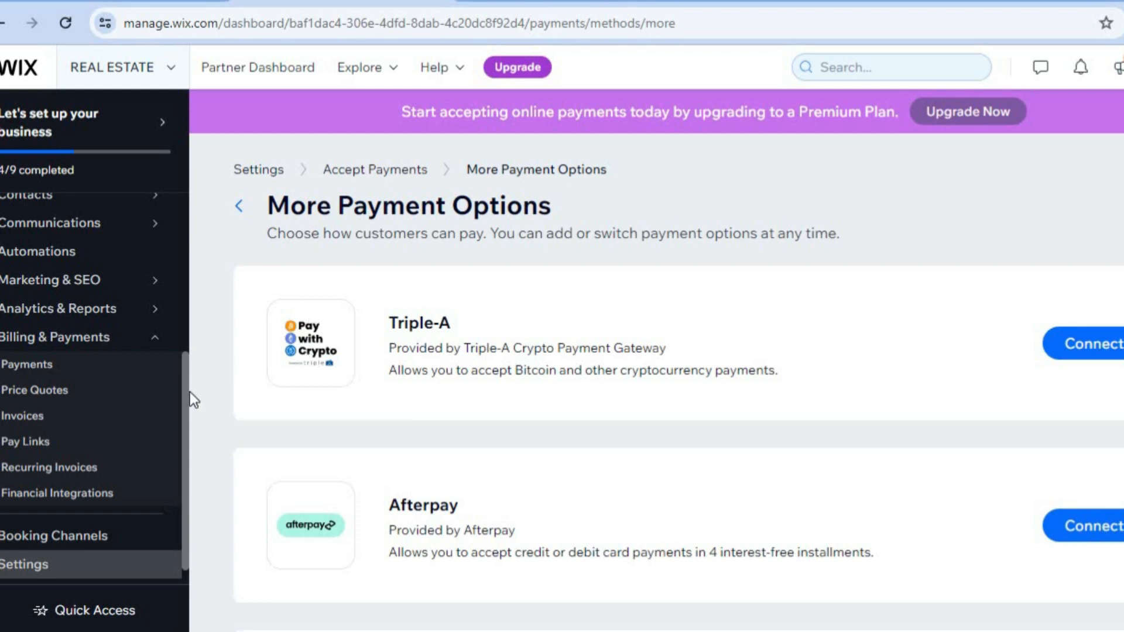
Return to the business setup page and start designing the site by customizing a designed template
drag(185, 391, 195, 156)
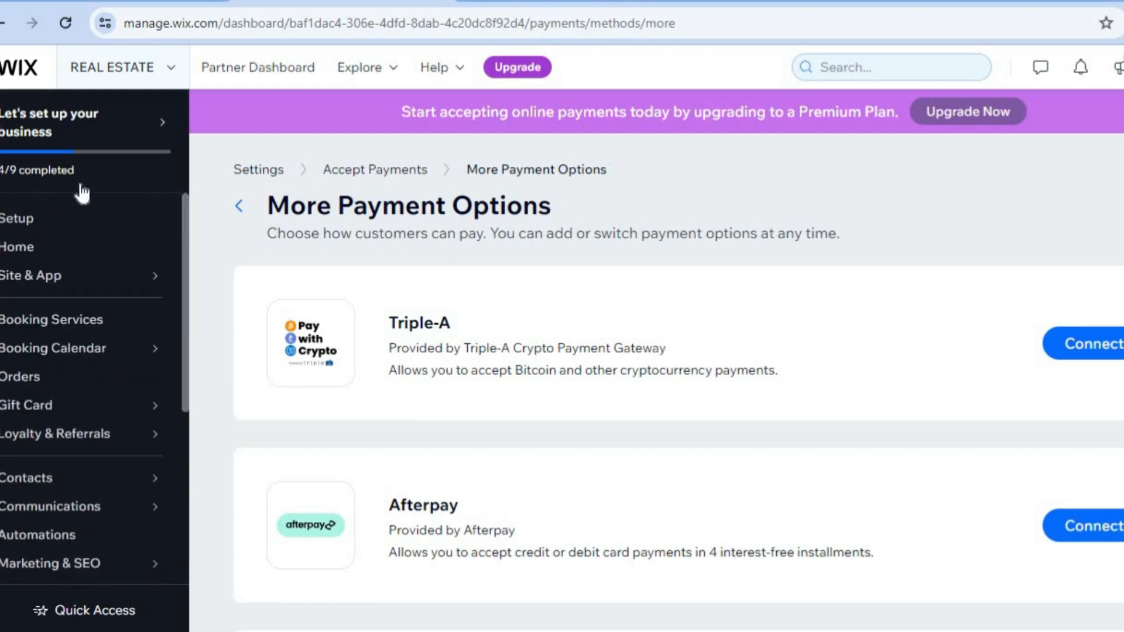
click(52, 221)
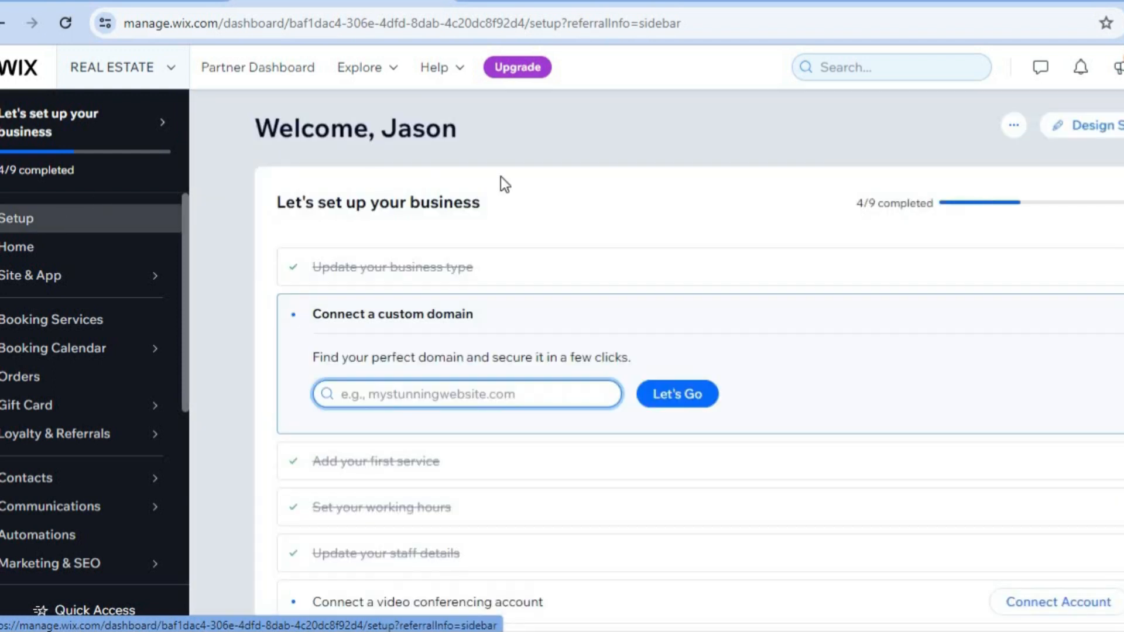
click(1116, 125)
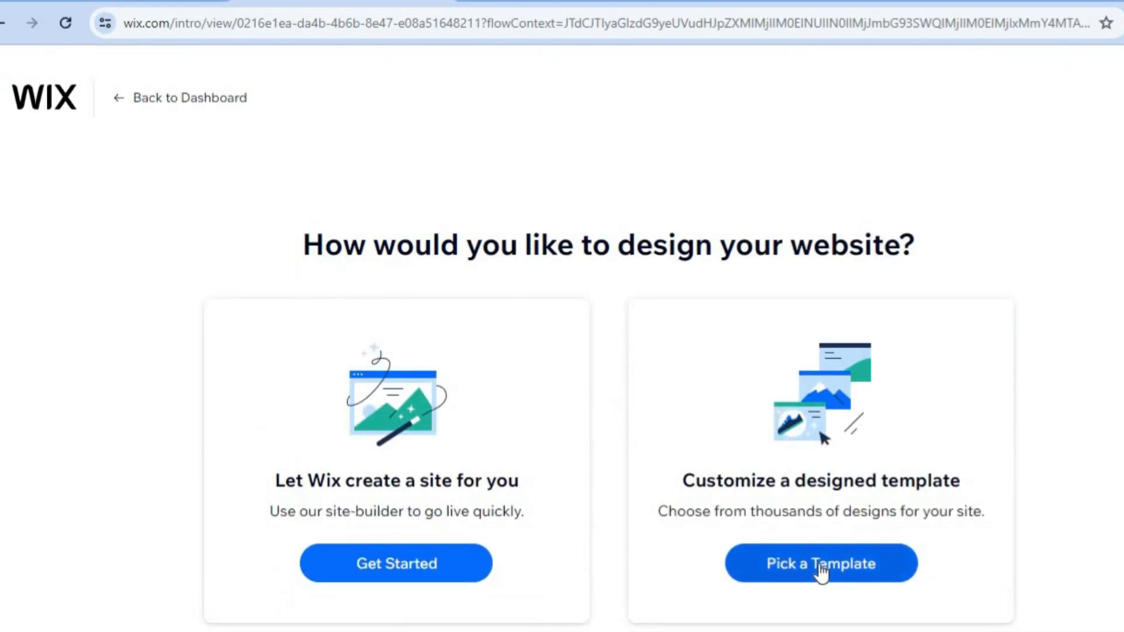
click(822, 563)
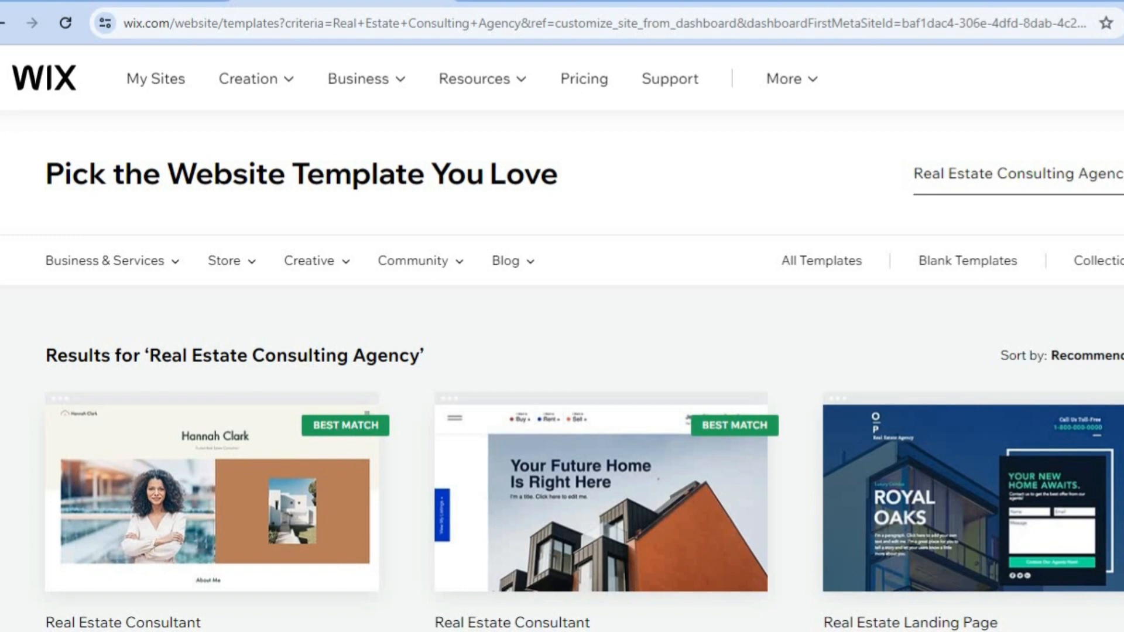
Browse the Real Estate Consulting Agency templates and open the Real Estate Firm template headed "New Properties" for editing
scroll(562, 392, down, 5)
scroll(562, 363, down, 6)
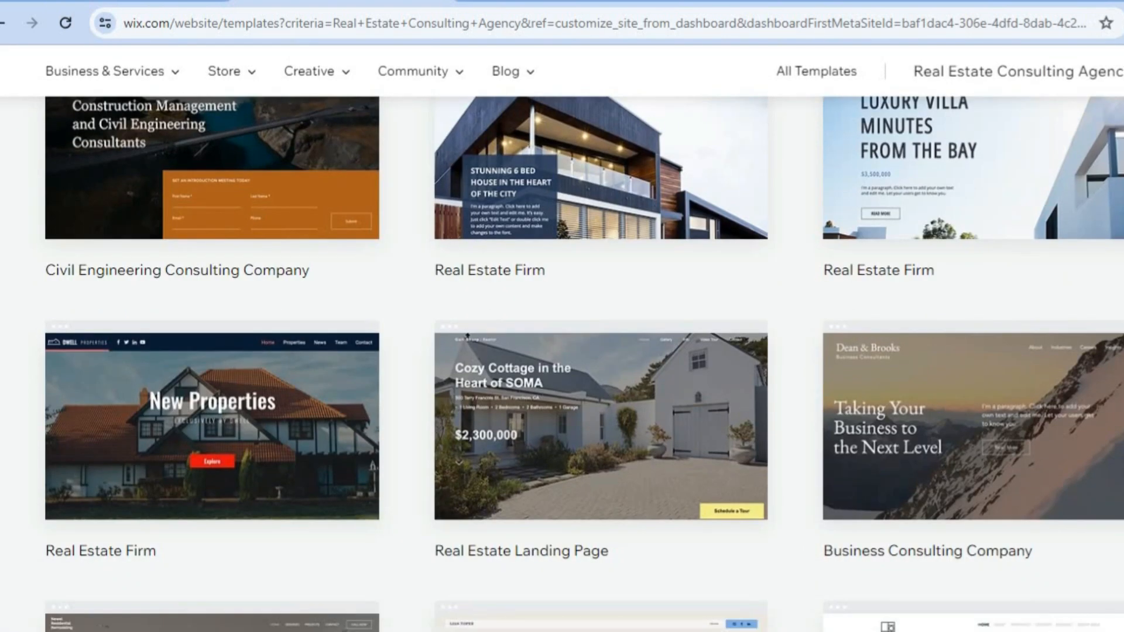
scroll(562, 363, down, 10)
scroll(562, 363, up, 7)
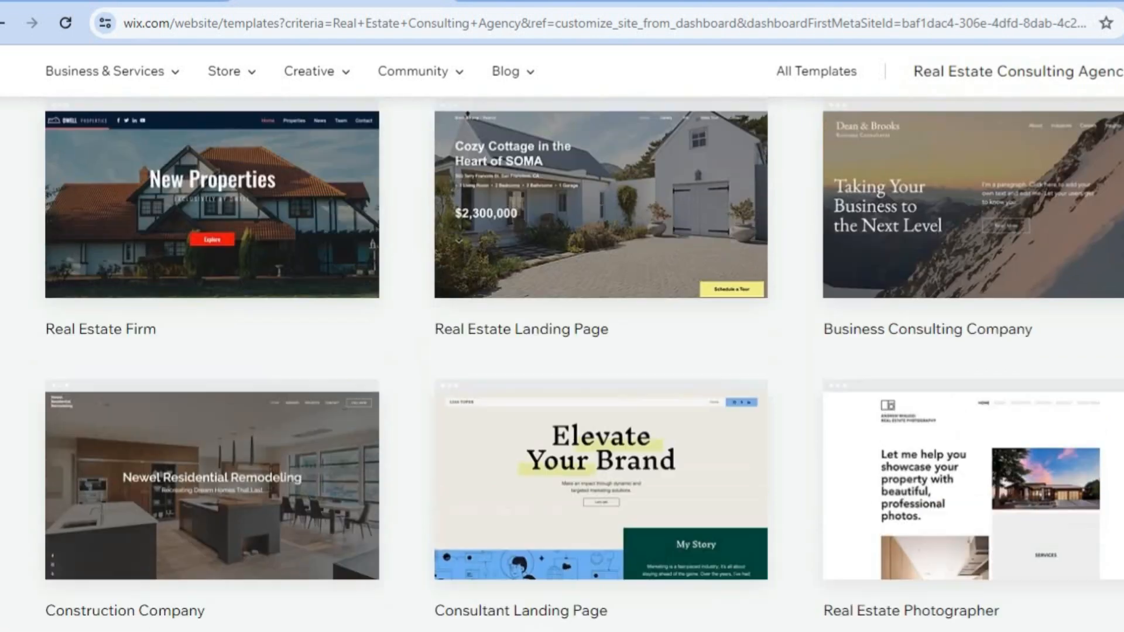
scroll(562, 363, up, 5)
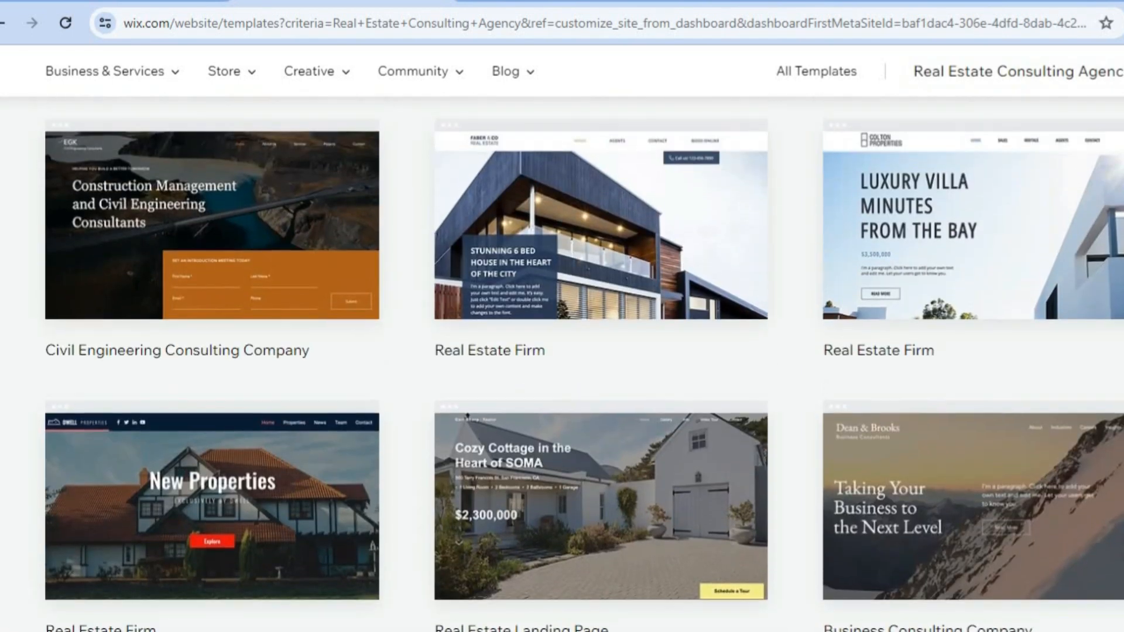
scroll(562, 363, down, 2)
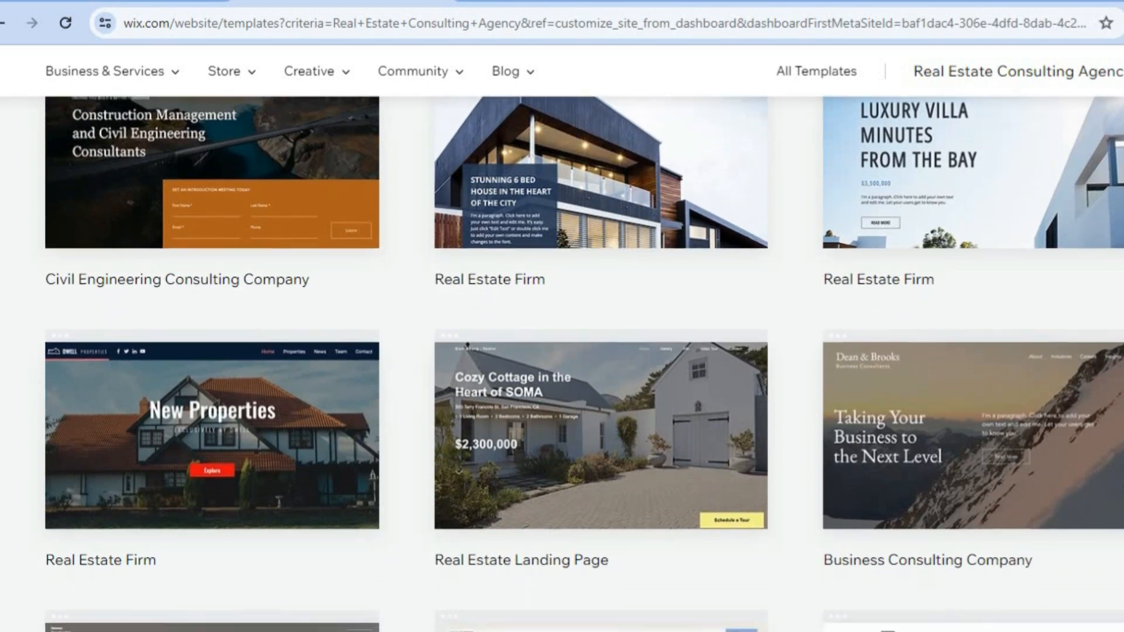
scroll(467, 297, down, 1)
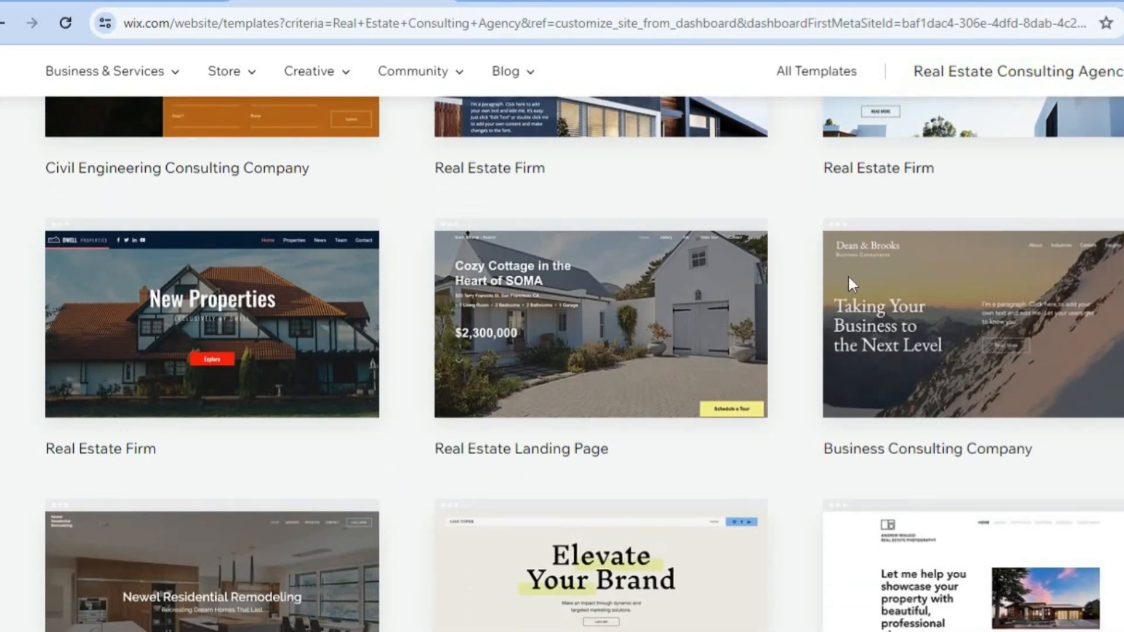
mouse_move(636, 297)
mouse_move(308, 315)
mouse_move(317, 351)
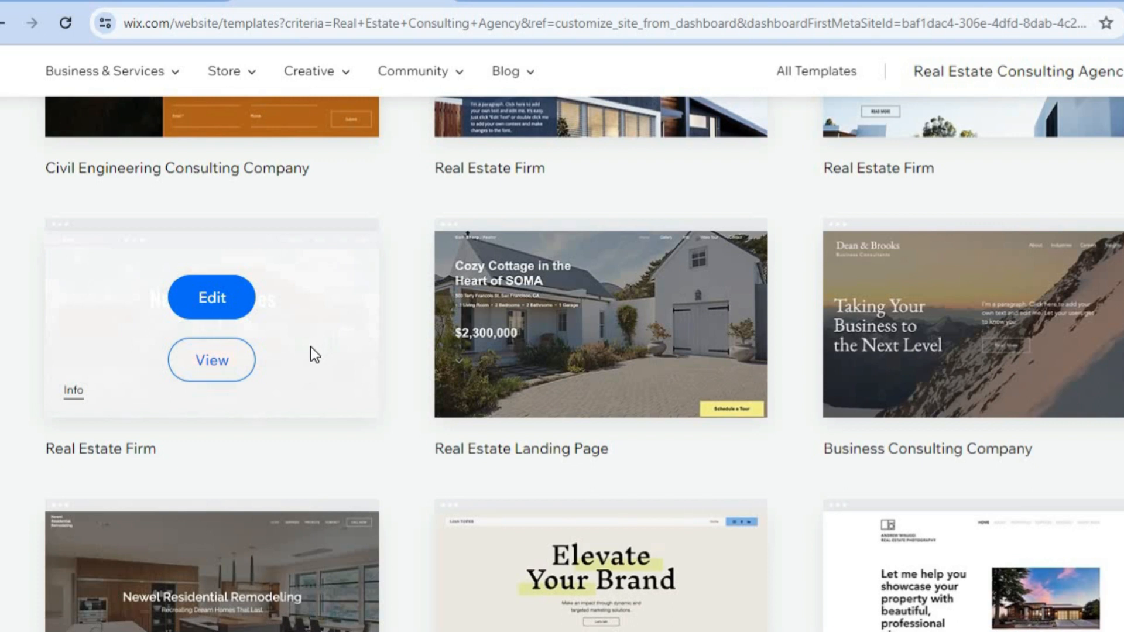
click(216, 302)
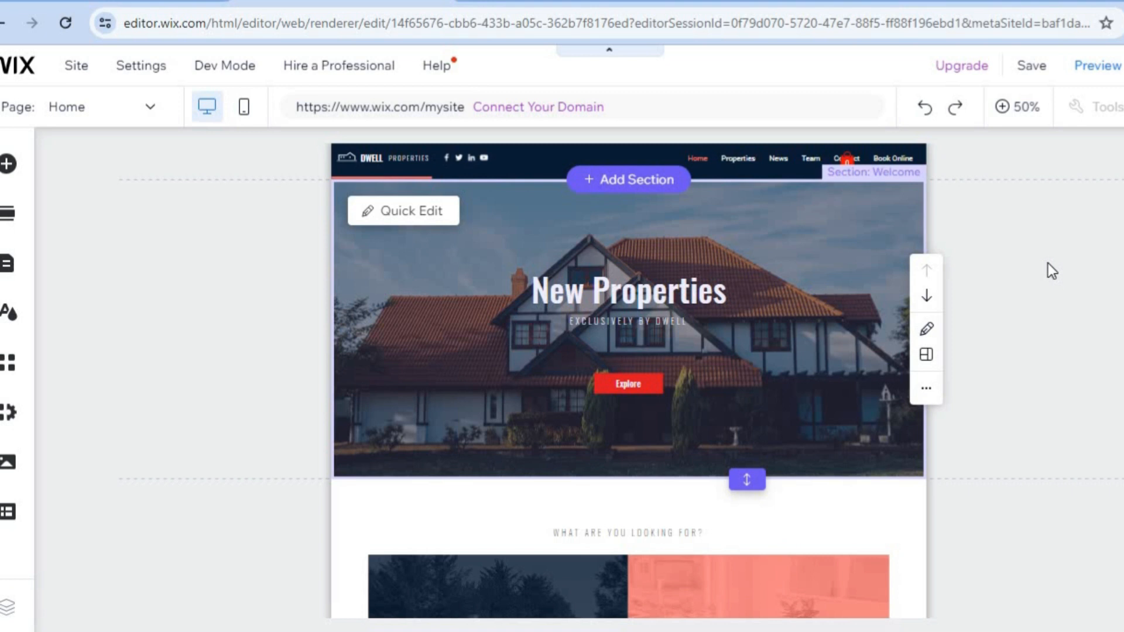
Replace the header's logo text "DWELL" with "JASON" using Quick Edit
click(1018, 115)
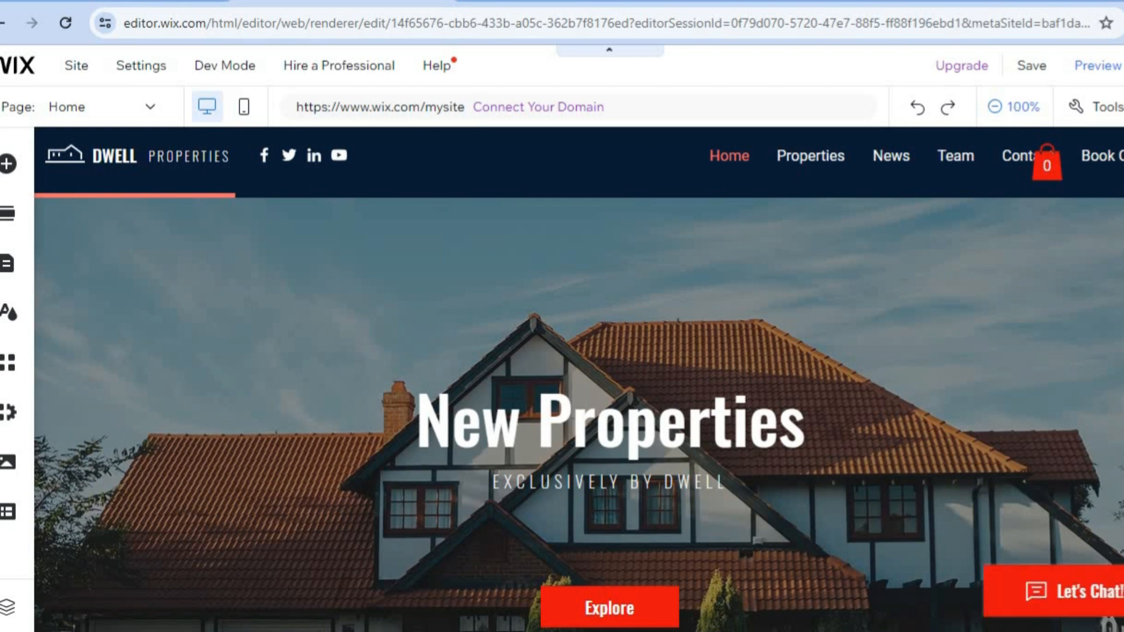
scroll(579, 380, down, 10)
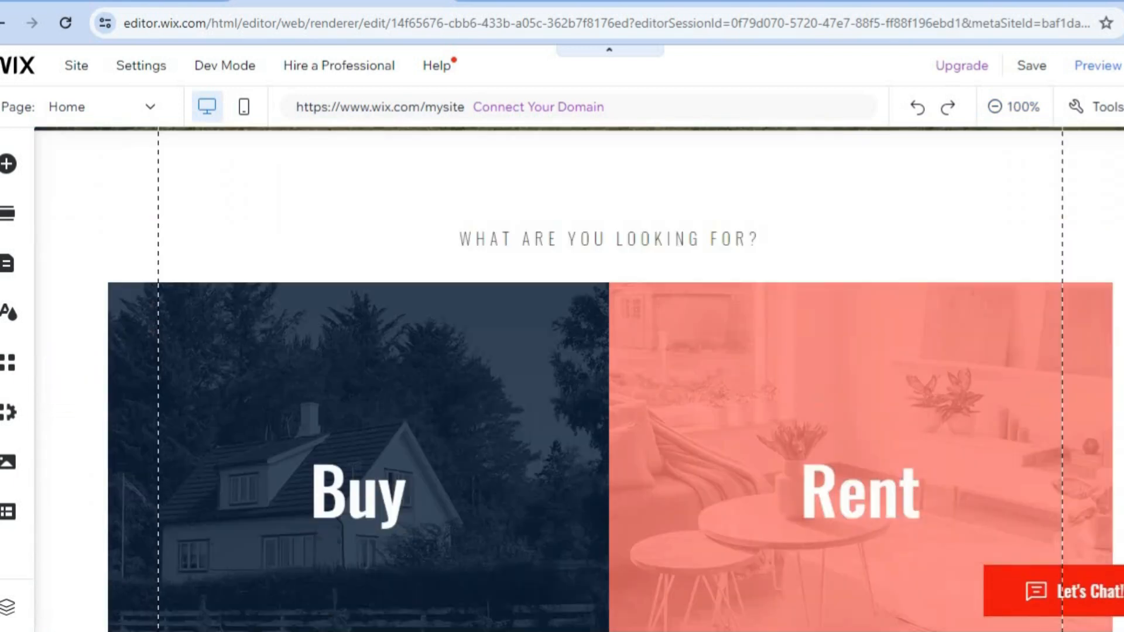
scroll(610, 376, down, 4)
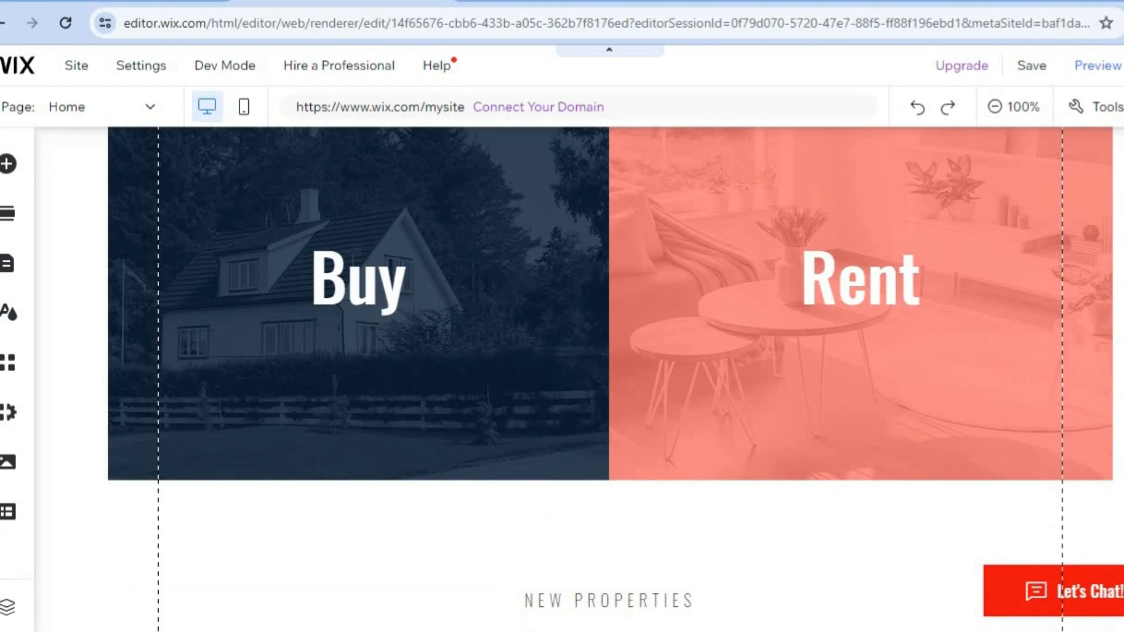
scroll(579, 380, up, 14)
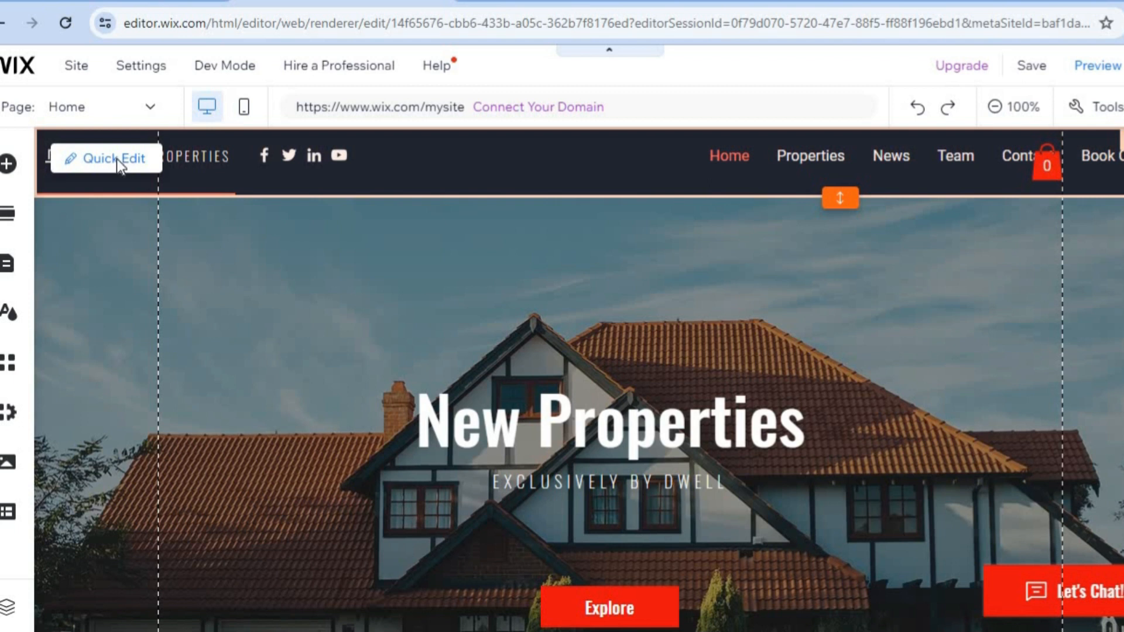
click(115, 158)
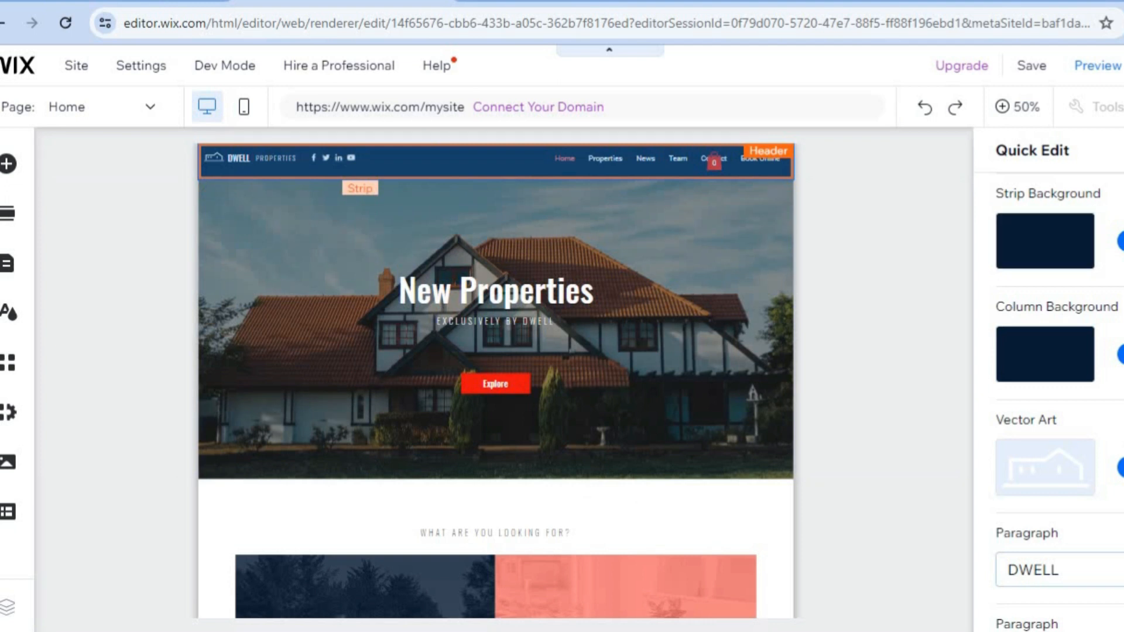
scroll(1053, 352, down, 5)
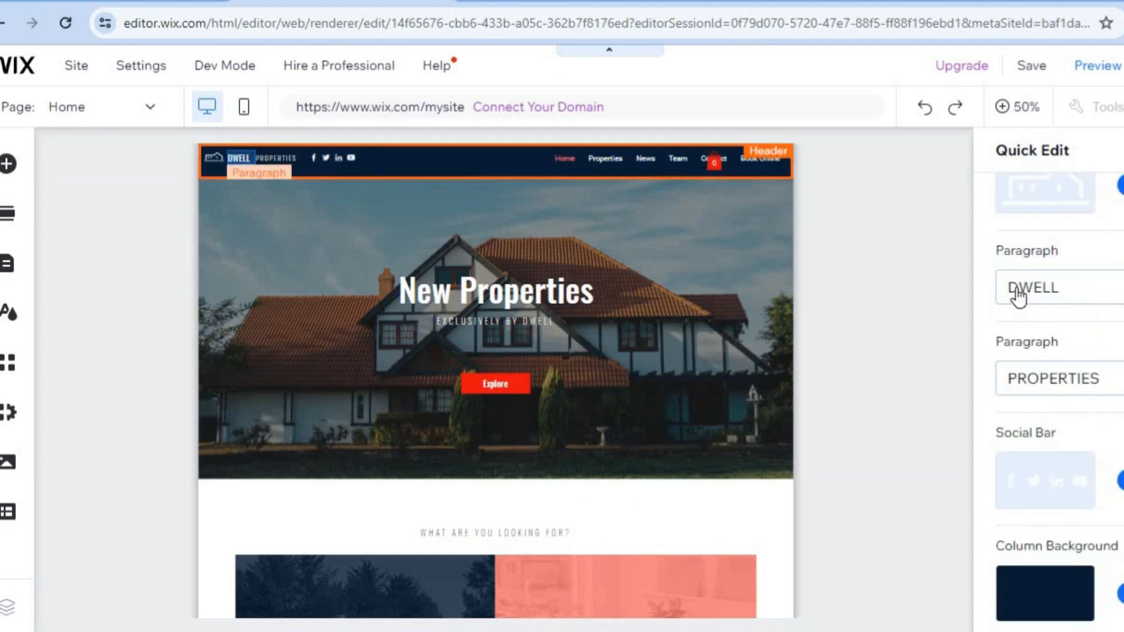
click(1066, 296)
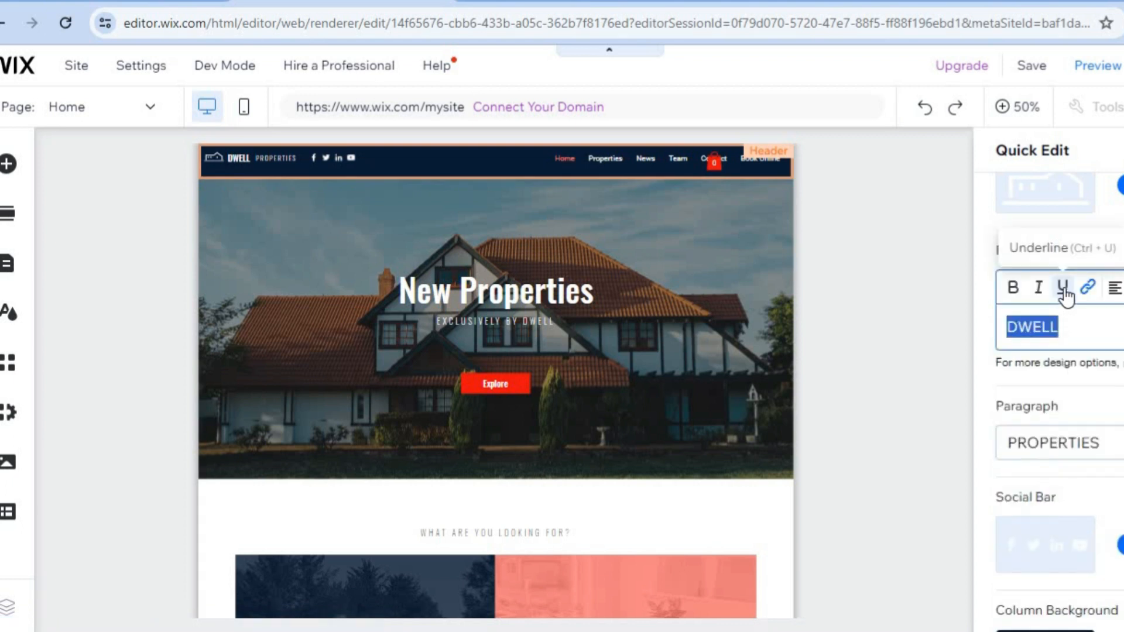
text(JAA)
key(BackSpace)
text(SON)
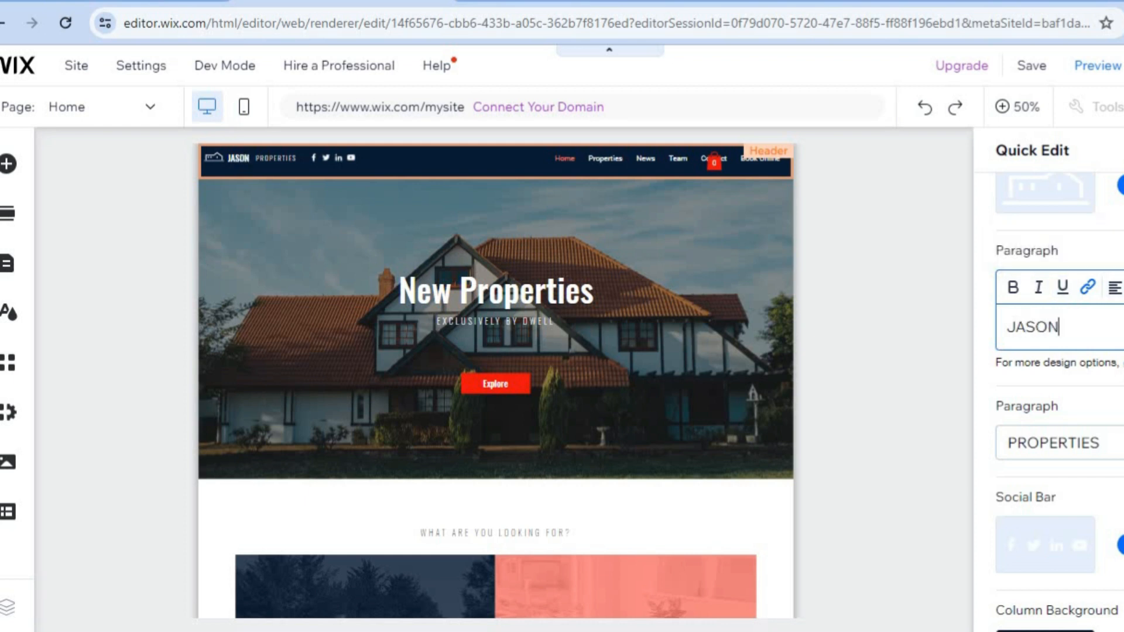
scroll(1048, 386, down, 4)
scroll(1048, 386, up, 9)
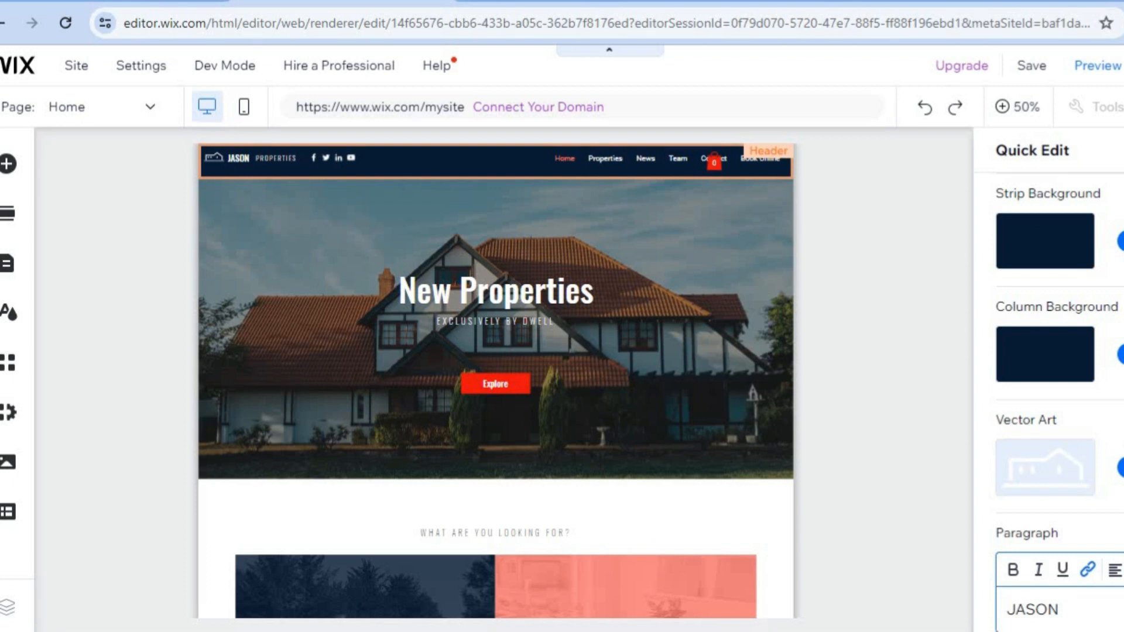
click(764, 363)
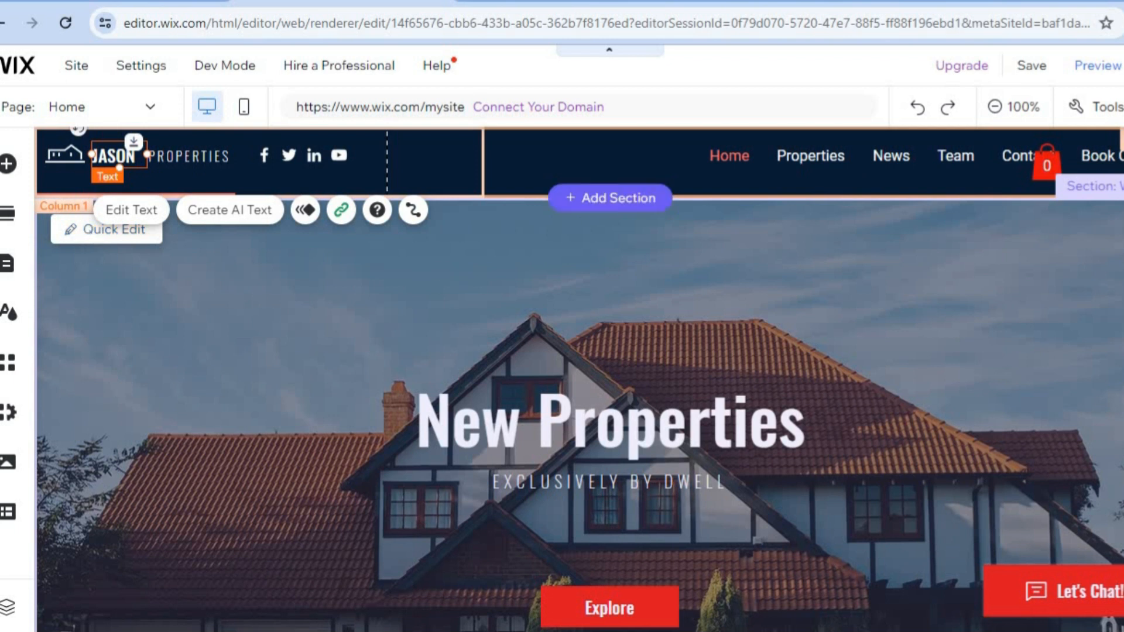
Look over the homepage sections, then check the site page list and the available options for the All and News pages
scroll(578, 379, down, 10)
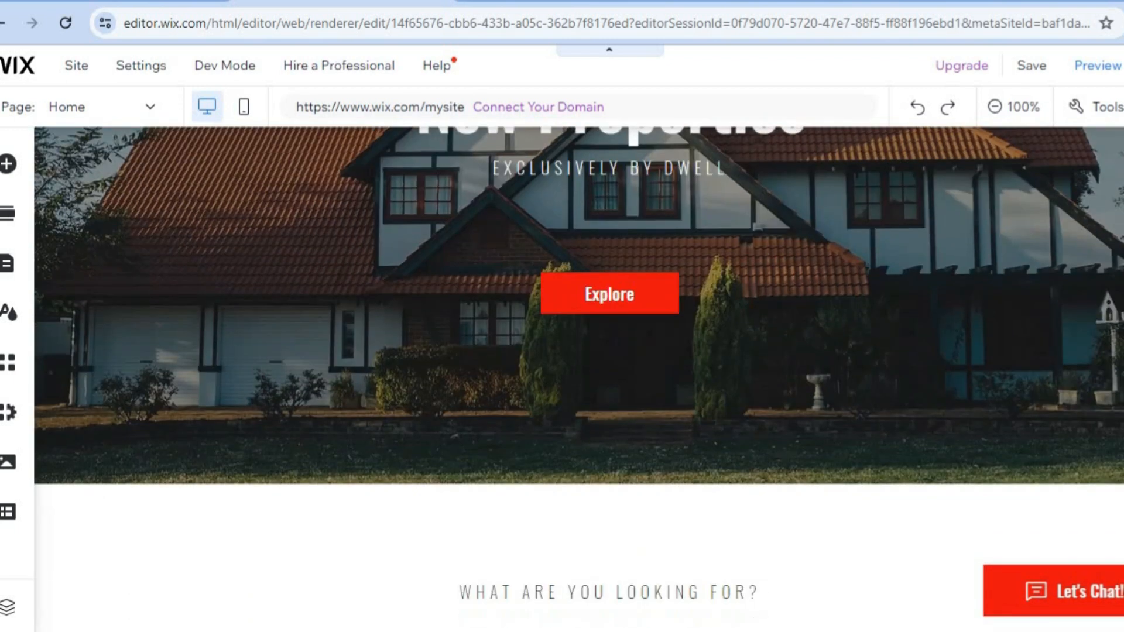
scroll(610, 381, down, 3)
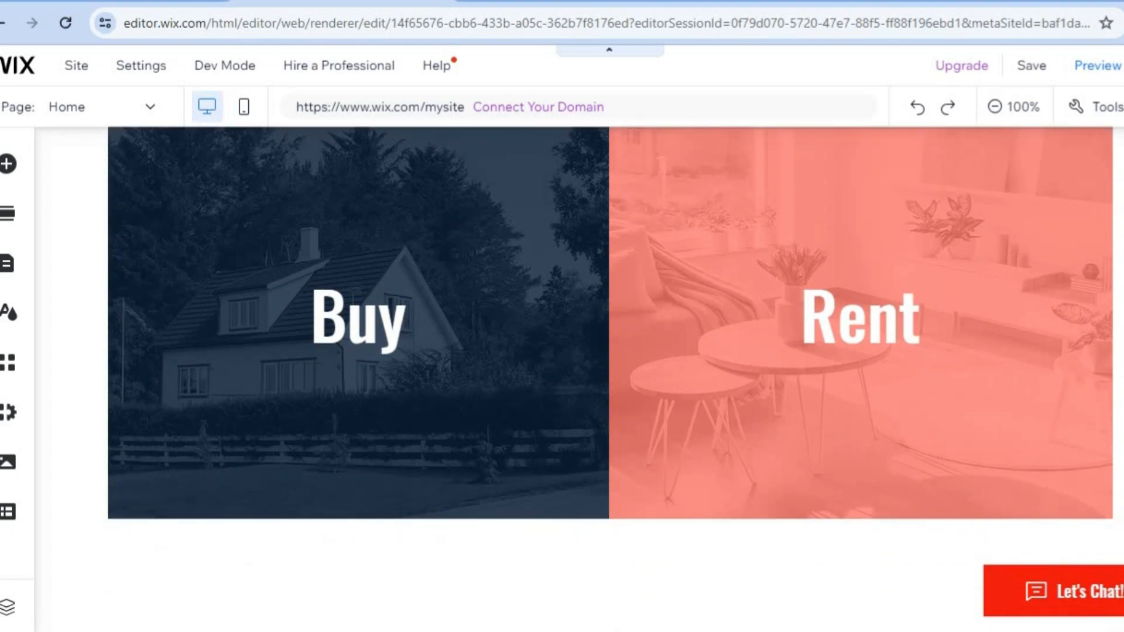
scroll(610, 379, down, 12)
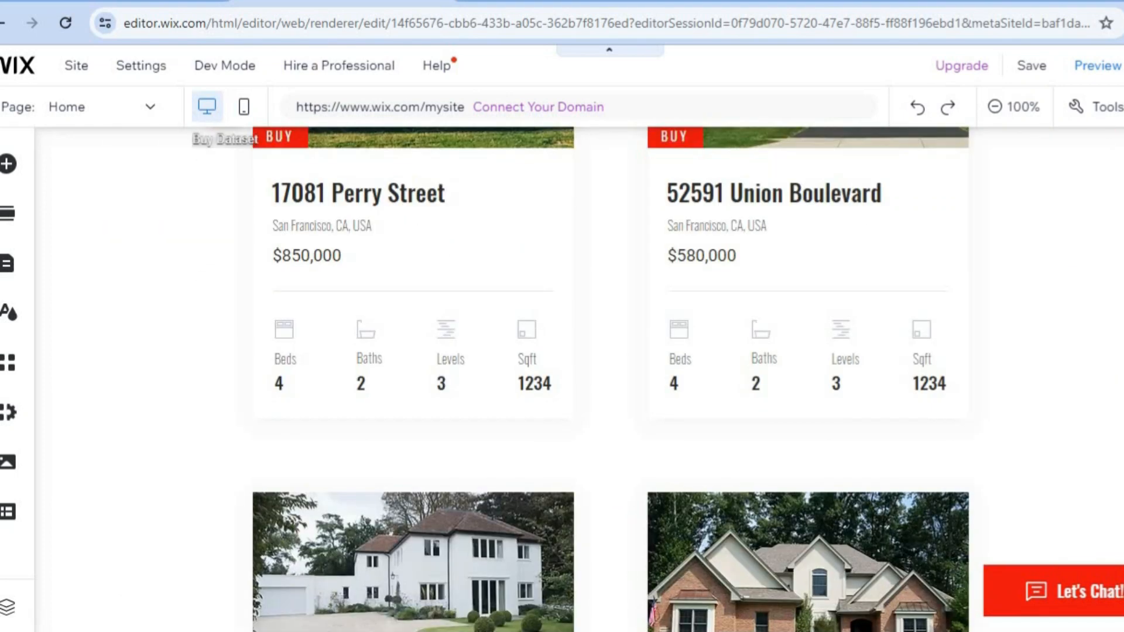
scroll(578, 379, up, 20)
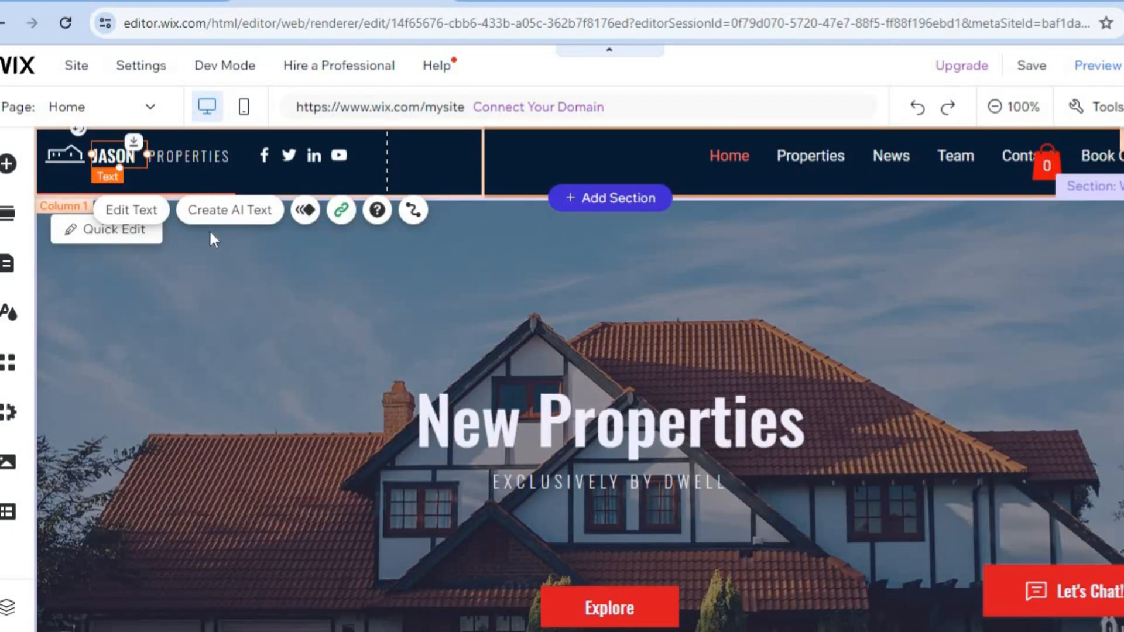
click(100, 108)
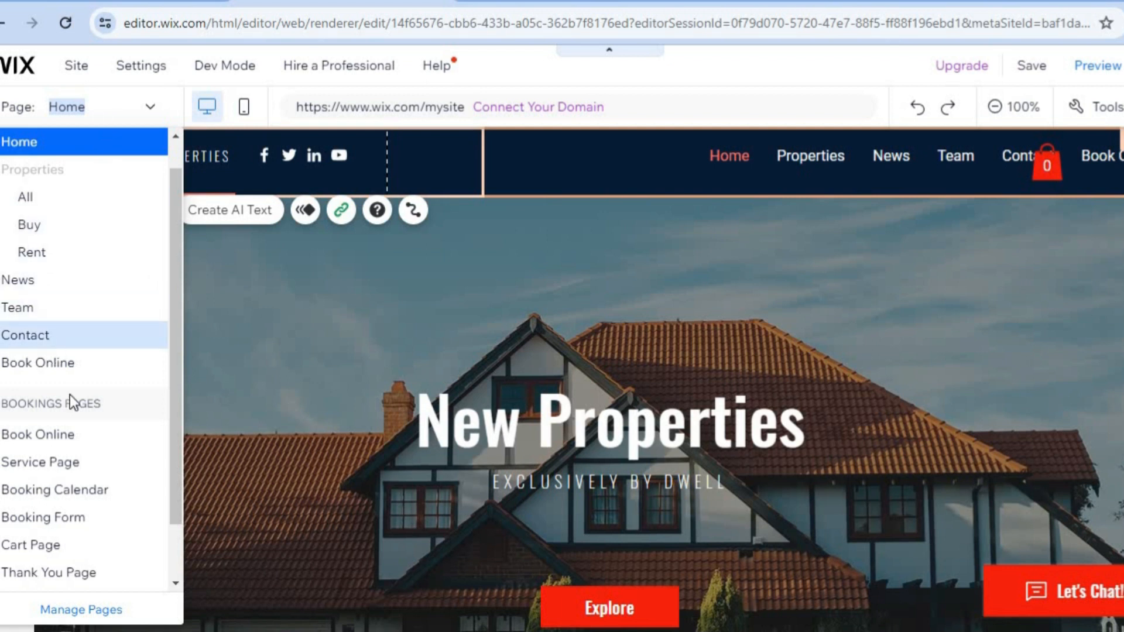
click(102, 612)
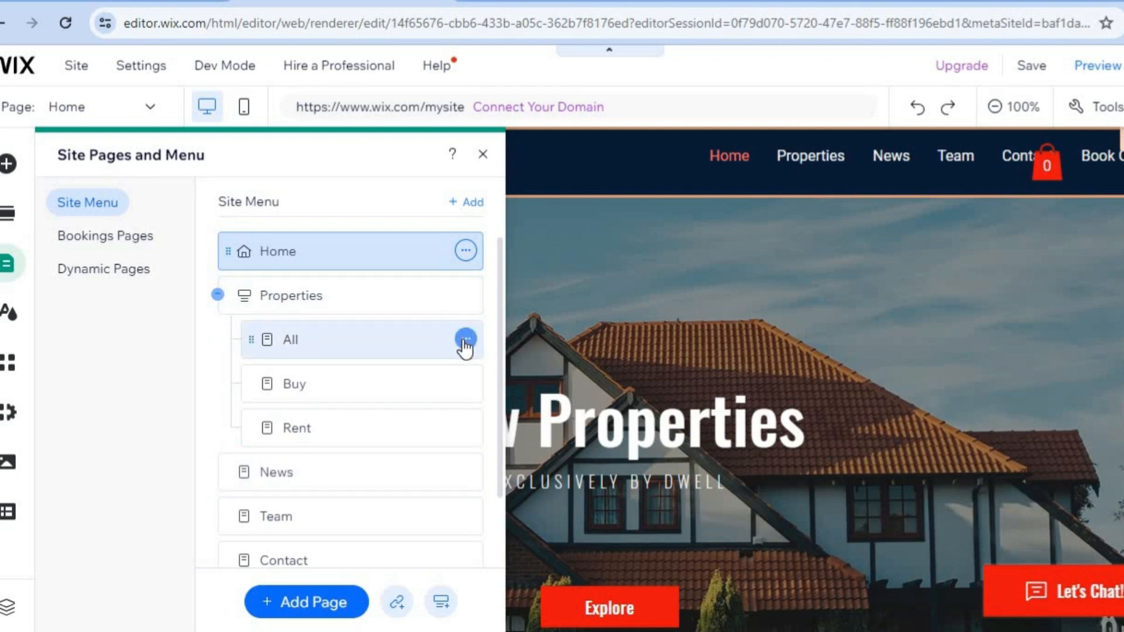
click(463, 339)
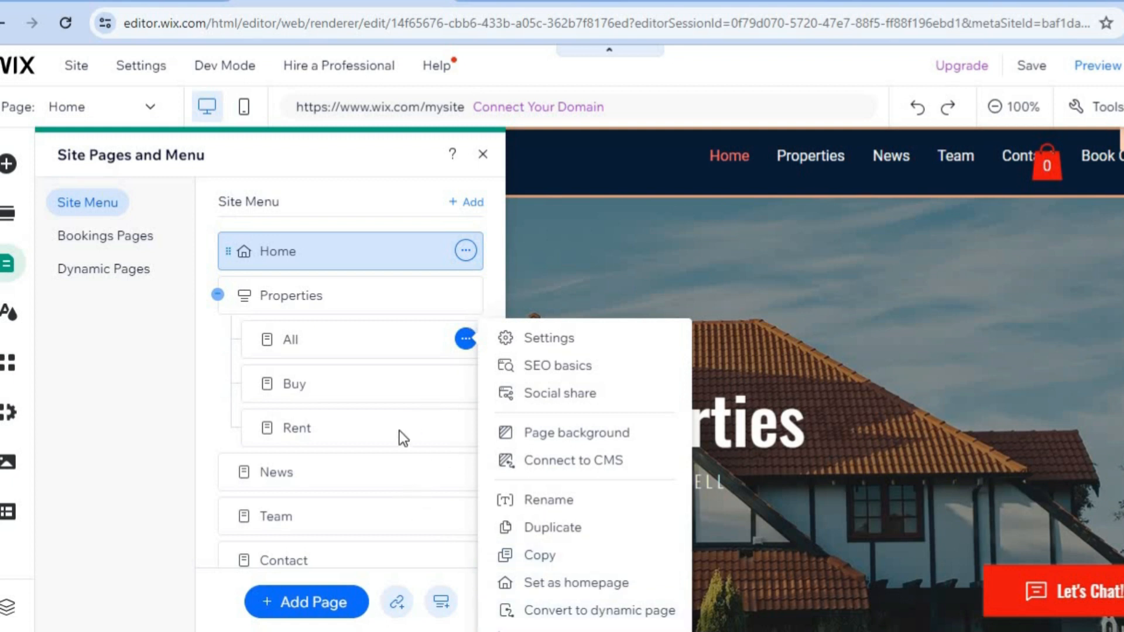
click(394, 472)
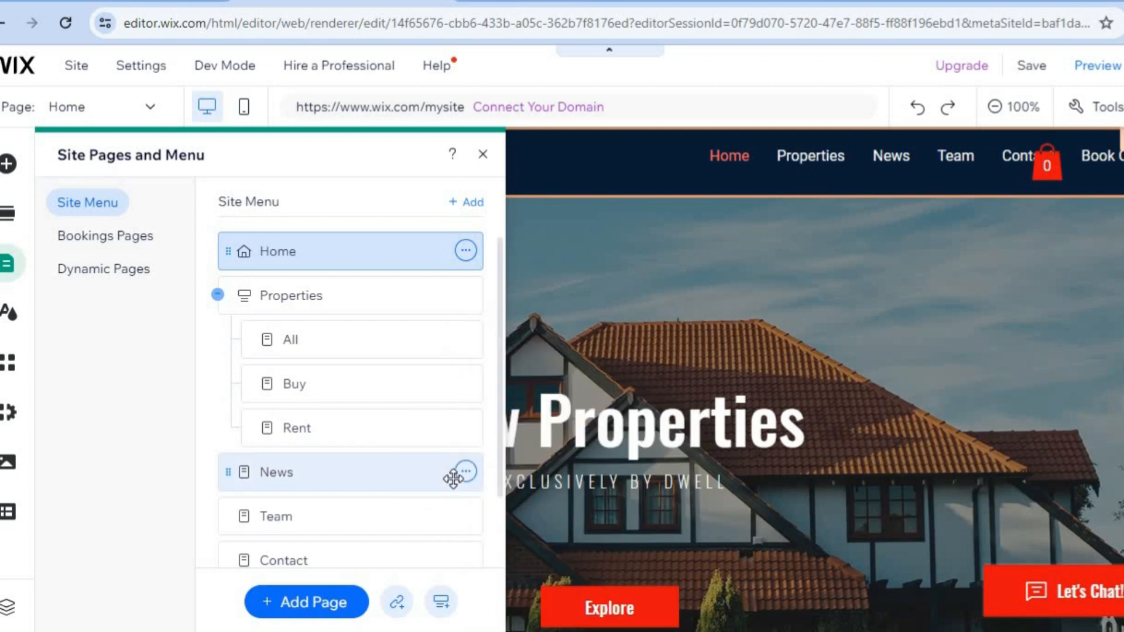
click(466, 477)
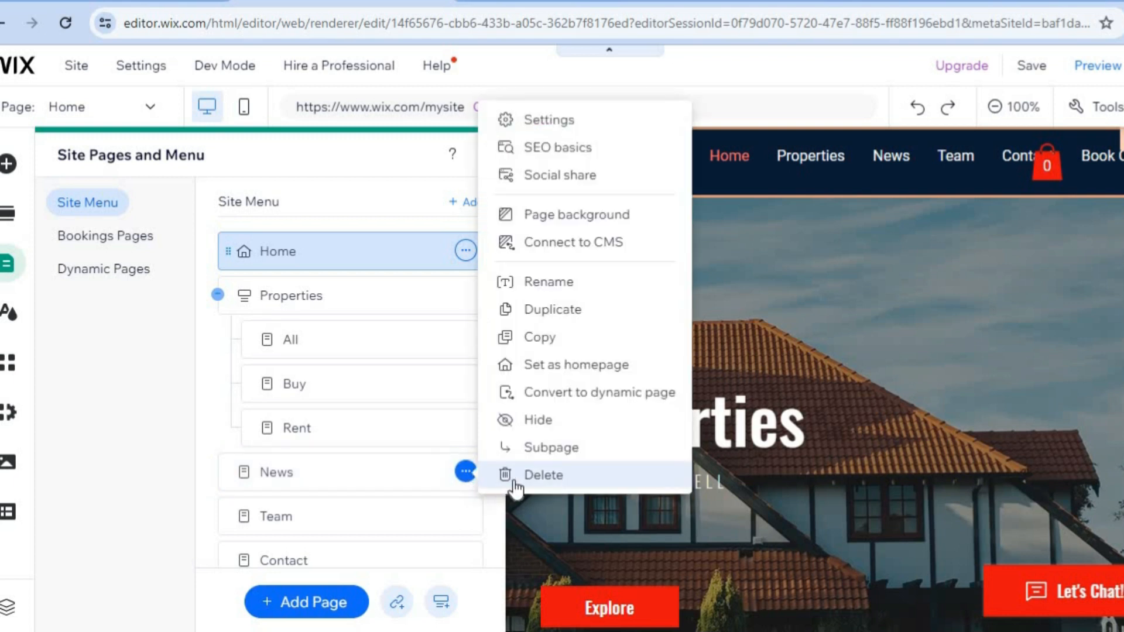
click(128, 423)
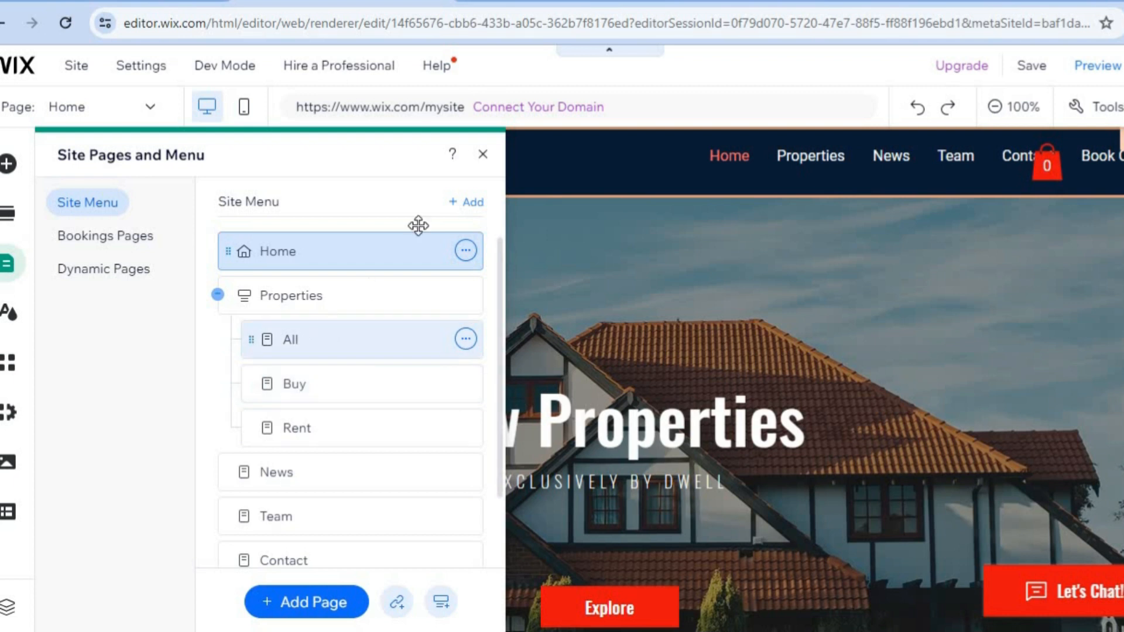
click(483, 154)
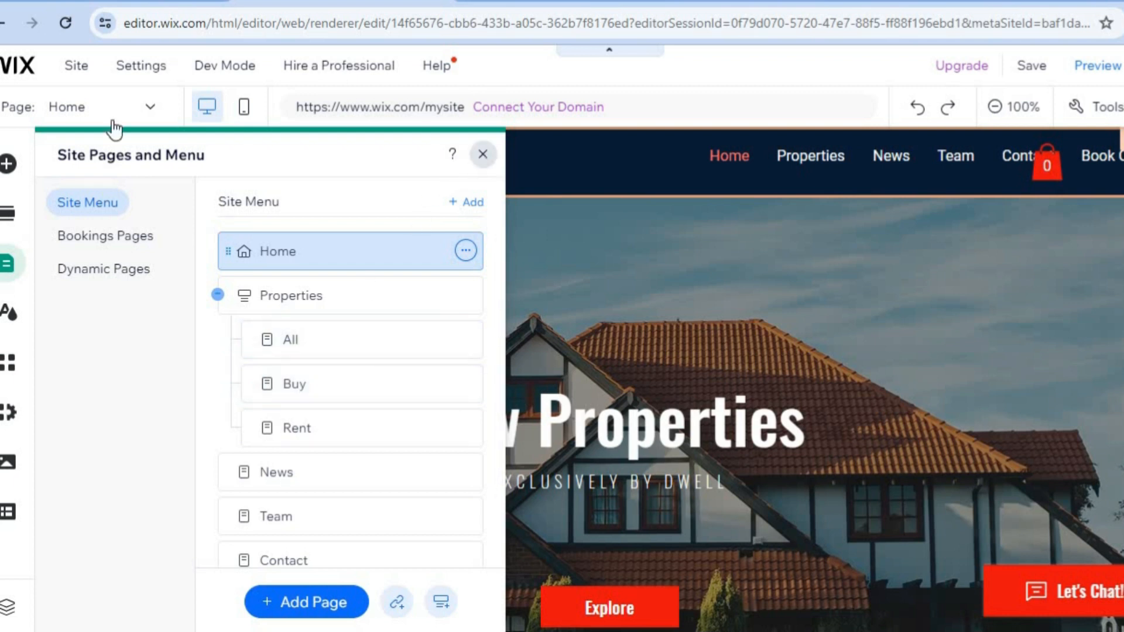
Switch to the Buy page under Properties and look through its property listings
click(111, 112)
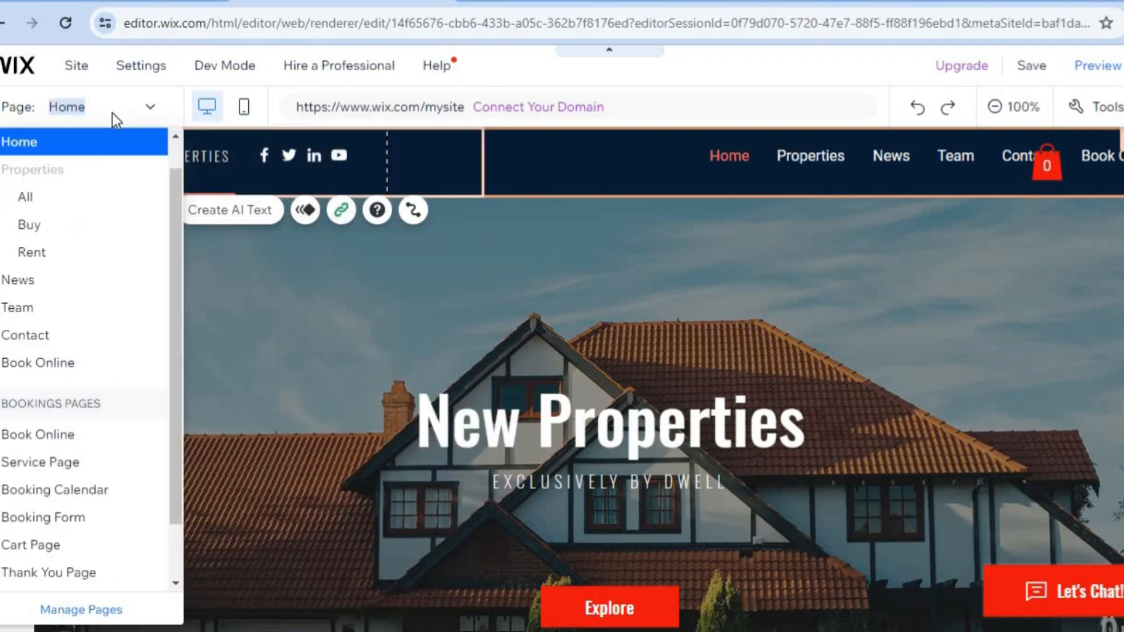
click(66, 227)
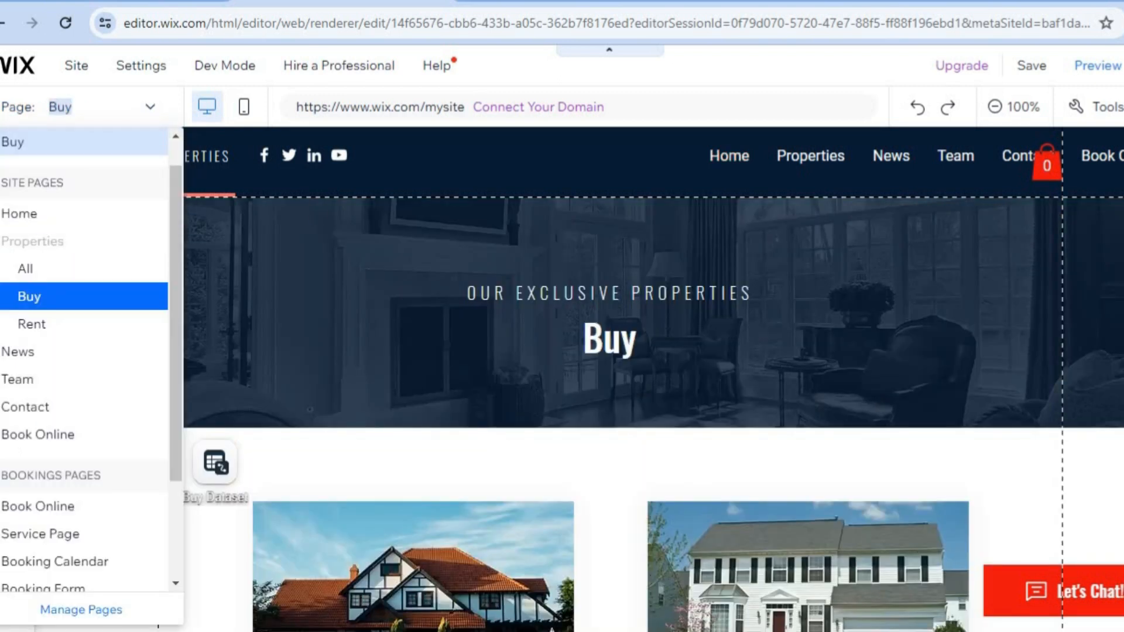
click(552, 629)
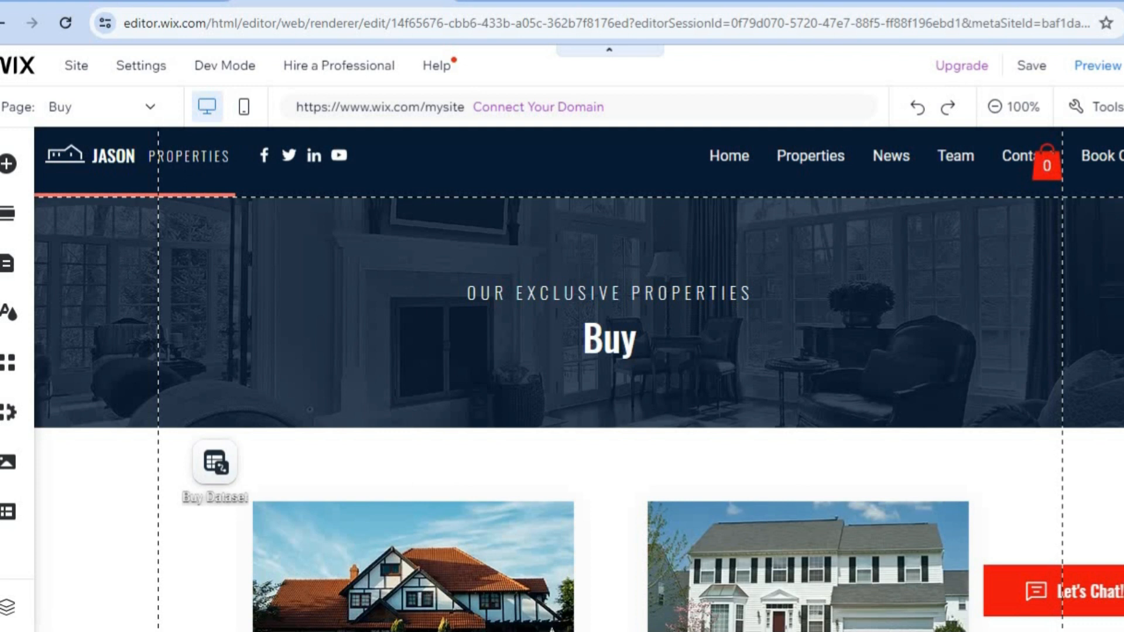
scroll(580, 378, down, 8)
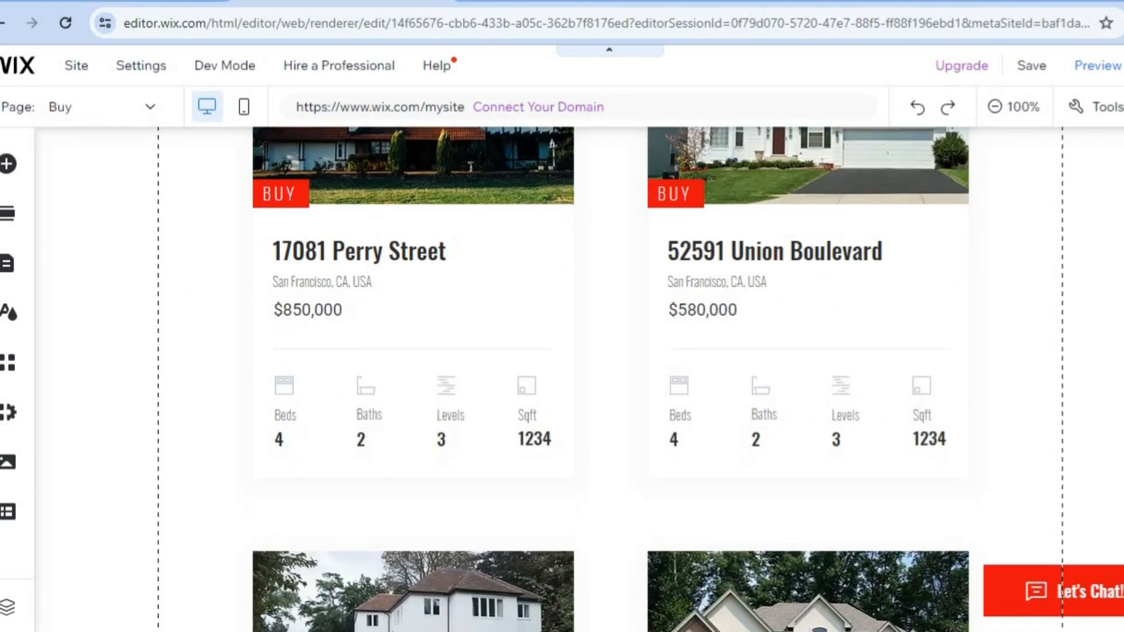
scroll(580, 378, down, 2)
scroll(726, 269, up, 10)
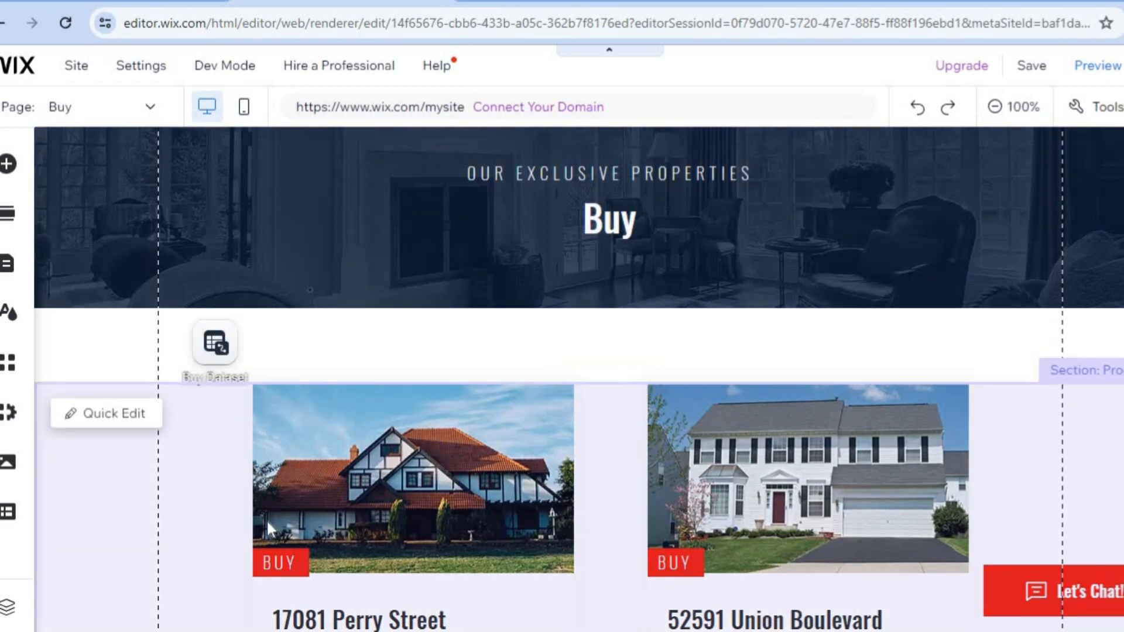
Examine the Quick Edit content fields of the first property listing, including its image, address and price
click(107, 413)
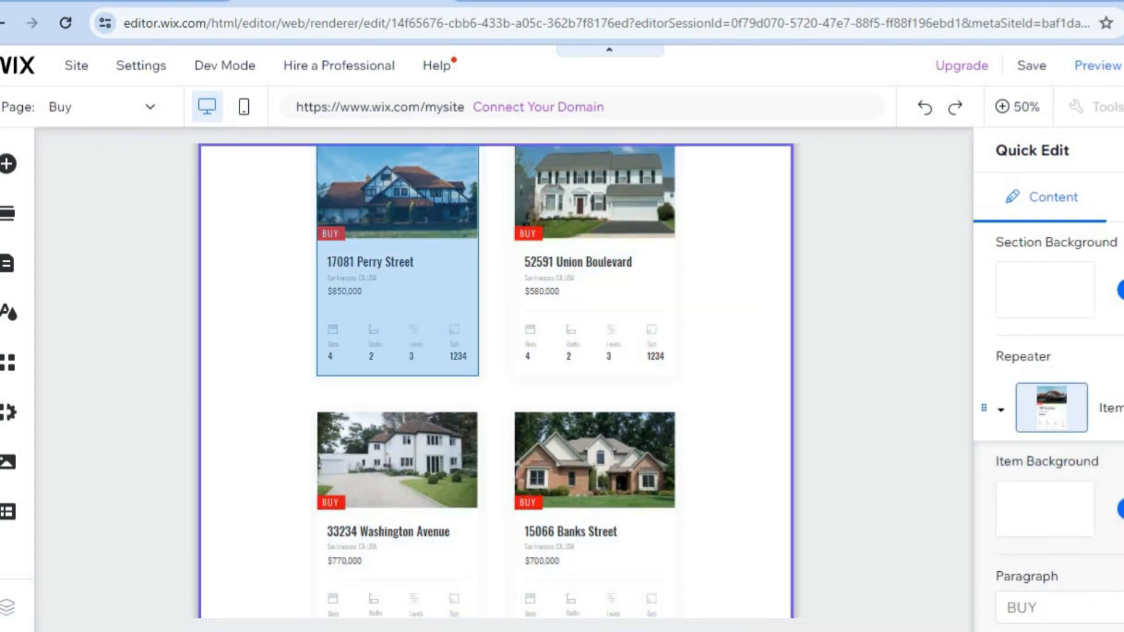
scroll(1048, 427, down, 7)
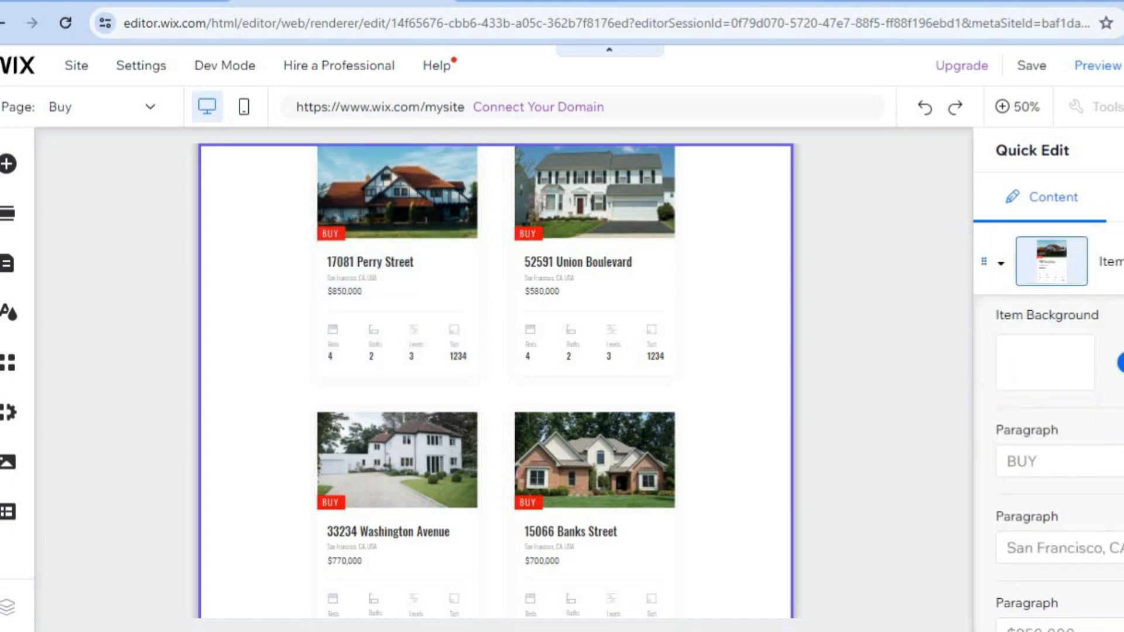
scroll(1048, 427, up, 5)
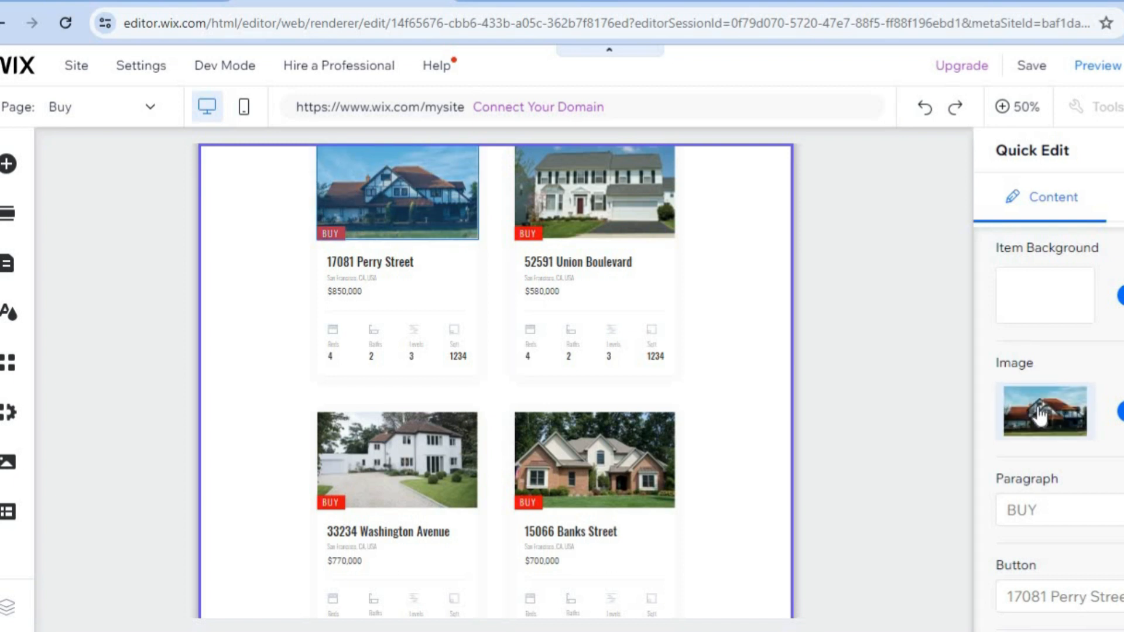
scroll(1083, 381, down, 5)
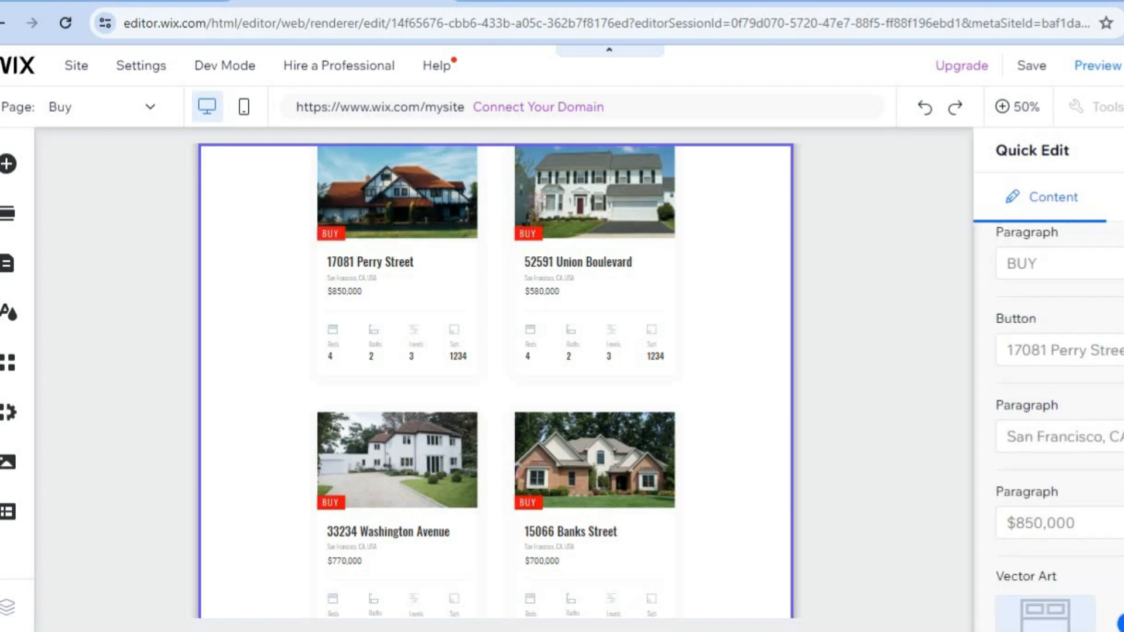
click(1086, 331)
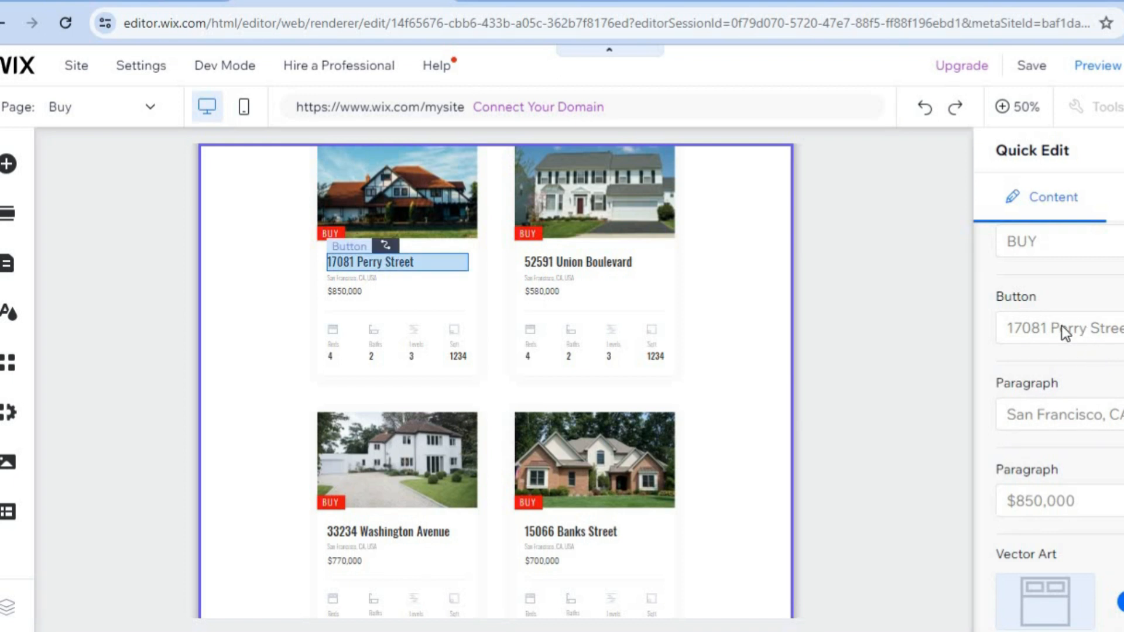
click(1048, 501)
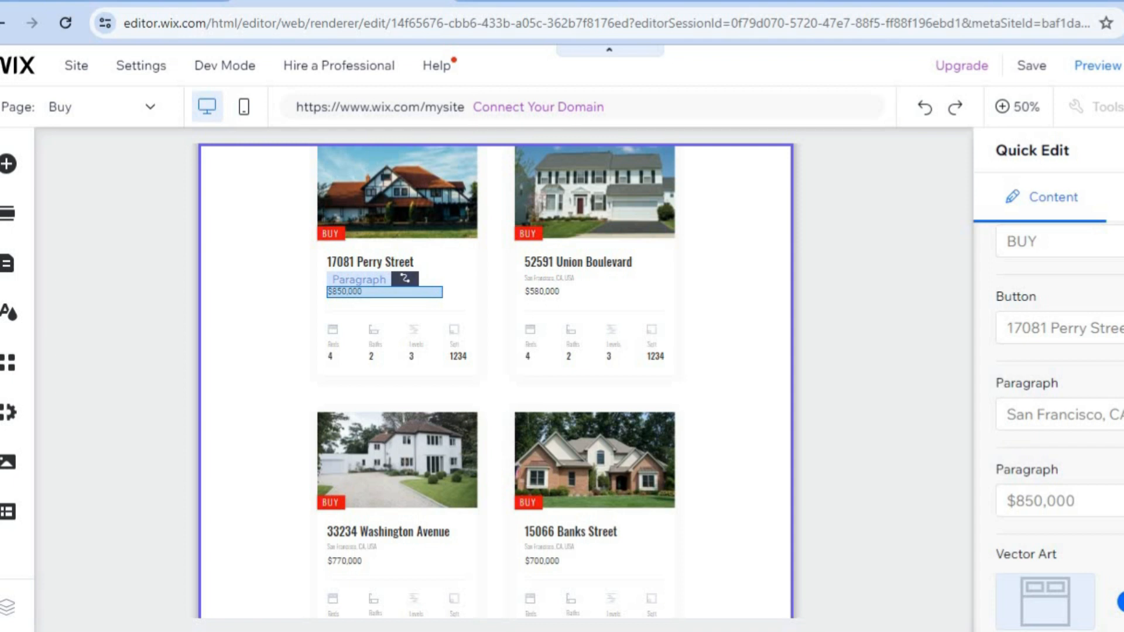
click(883, 170)
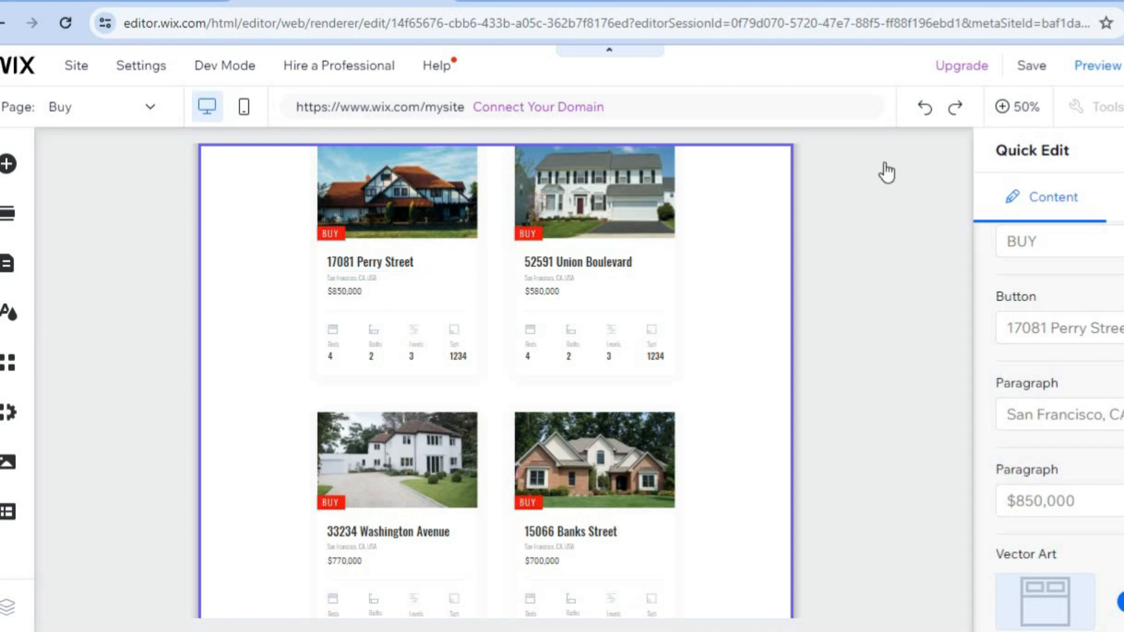
click(830, 168)
scroll(480, 233, down, 2)
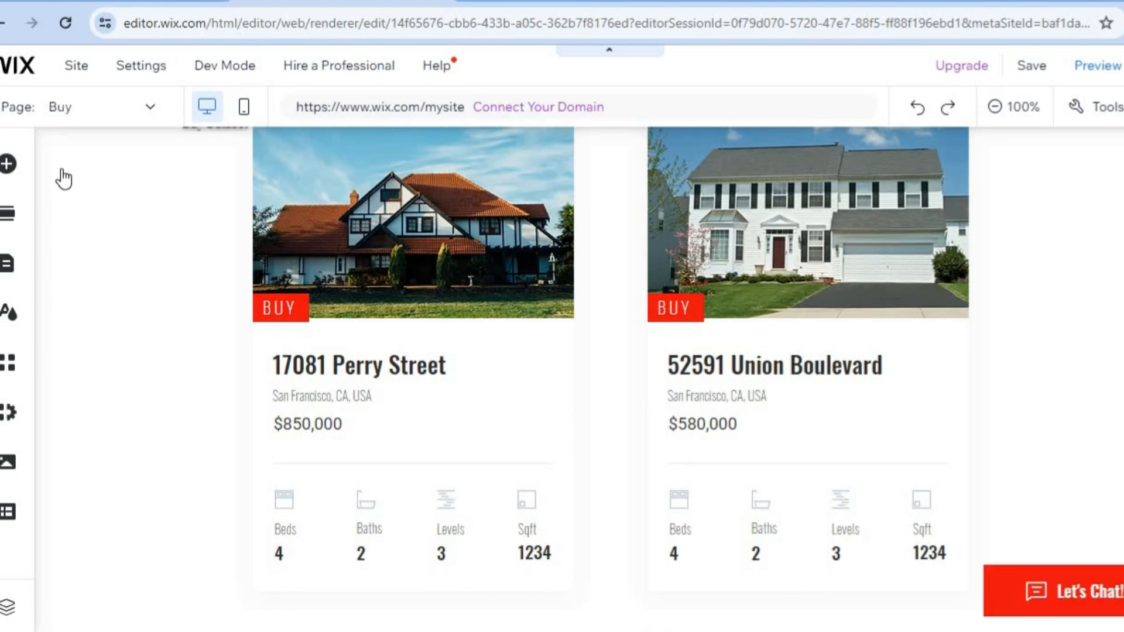
Browse the elements that can be added to the page, checking the Menu & Anchor and Contact & Forms categories
click(7, 165)
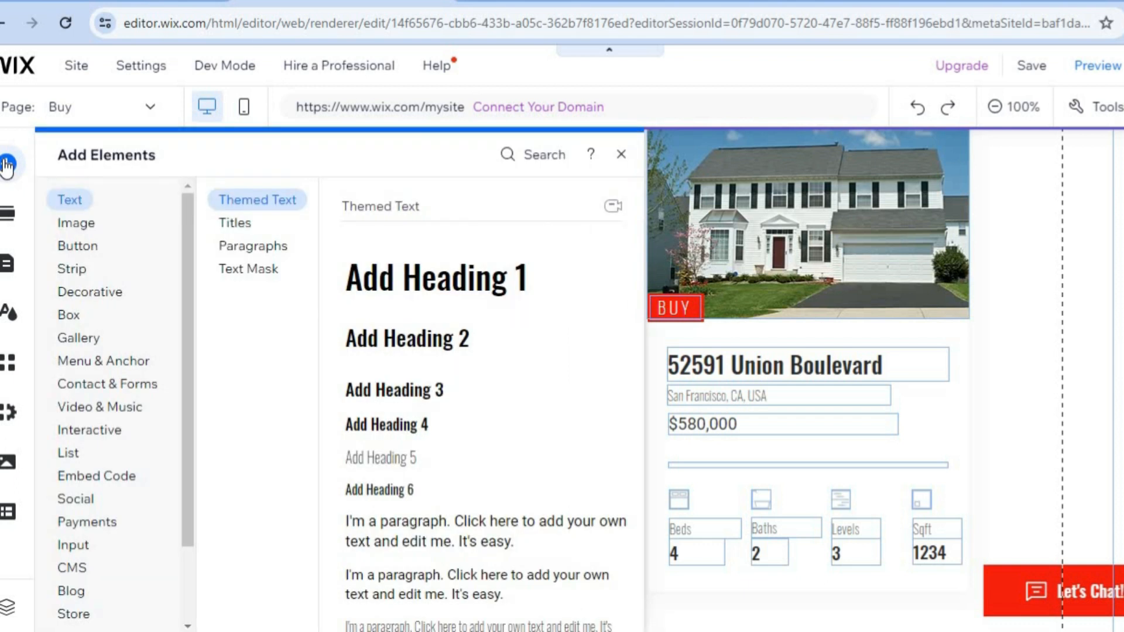
click(89, 362)
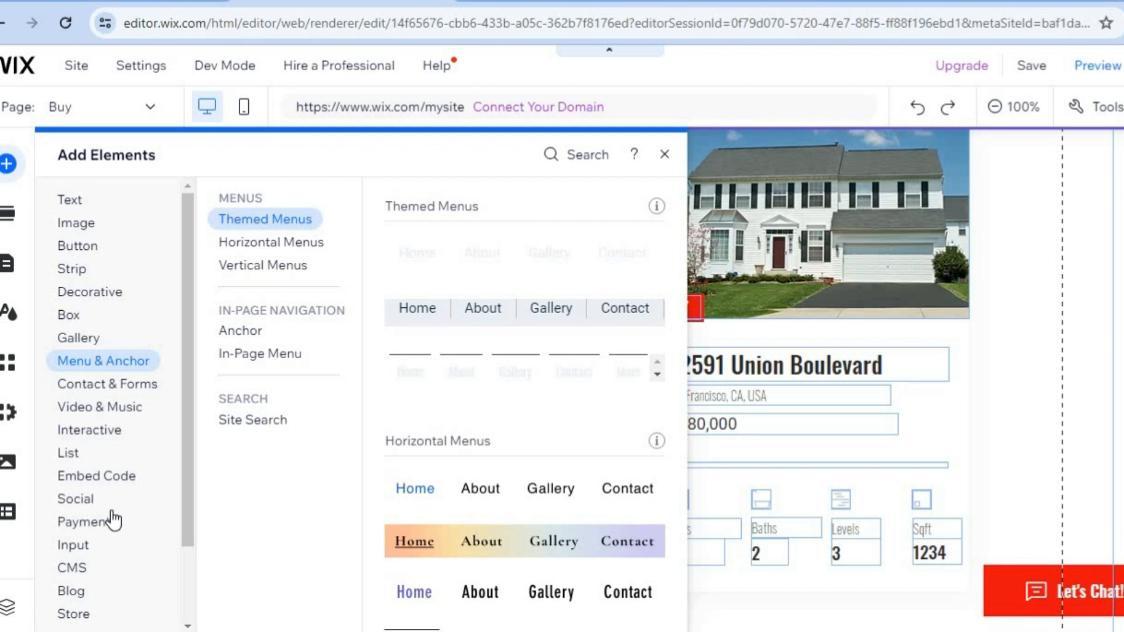
click(119, 387)
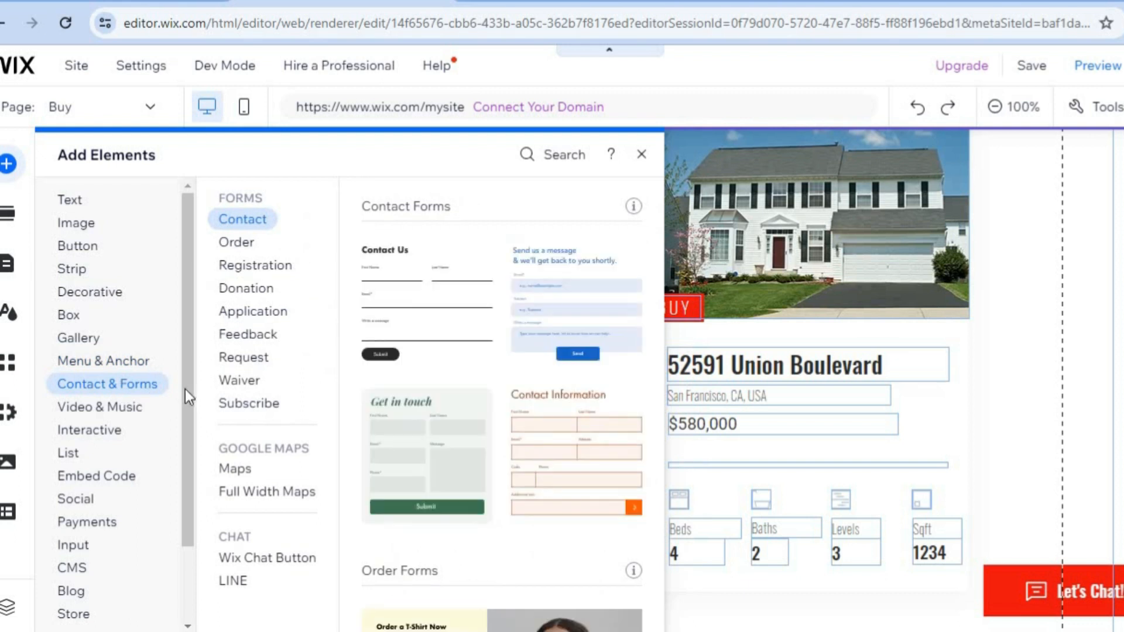
click(643, 156)
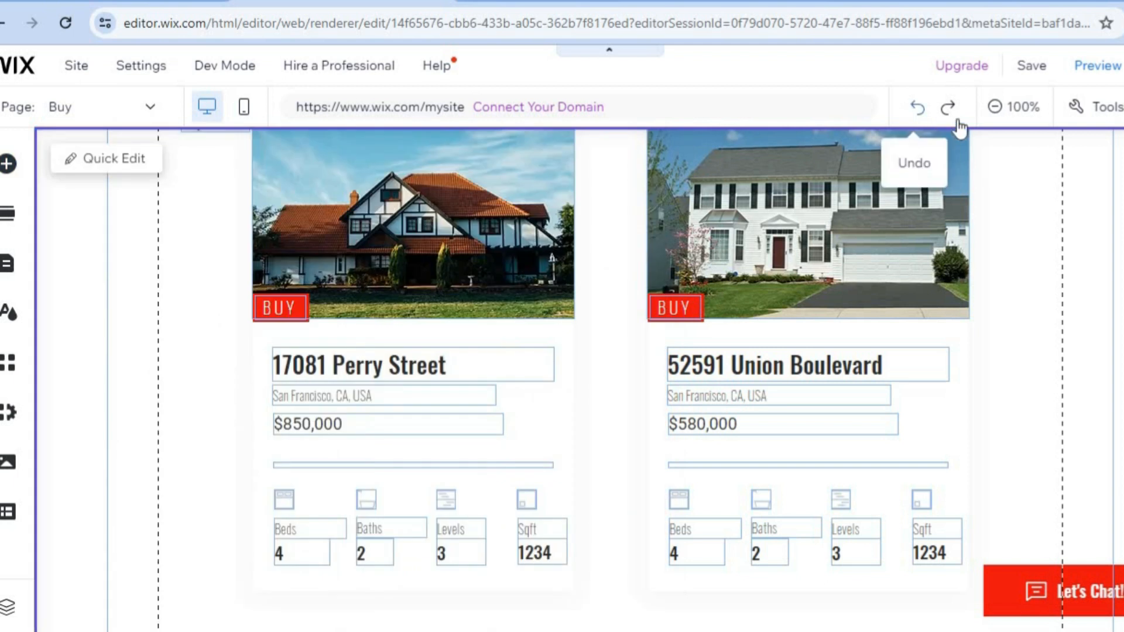
Preview the site and look through the Buy page from its title banner down through the property listings
click(1099, 68)
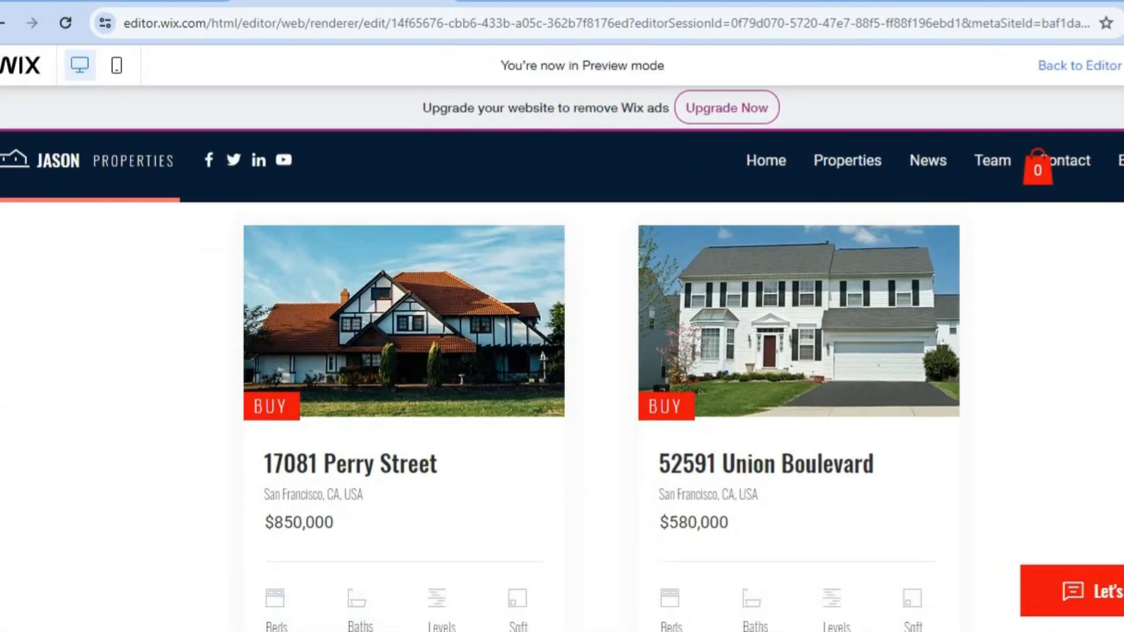
scroll(562, 410, up, 5)
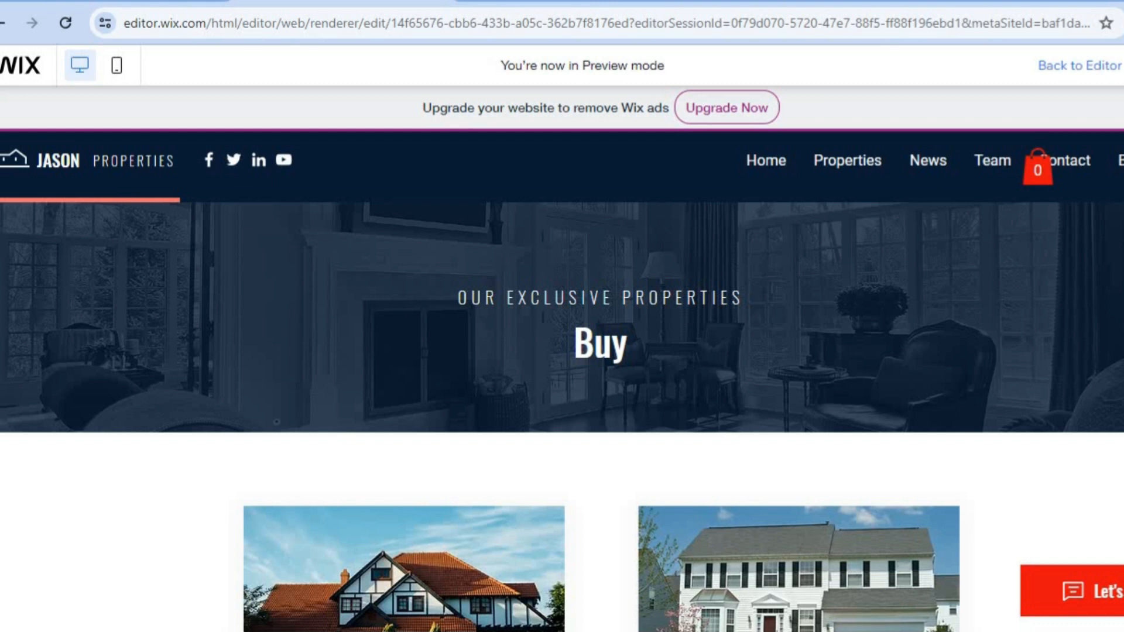
scroll(562, 410, down, 5)
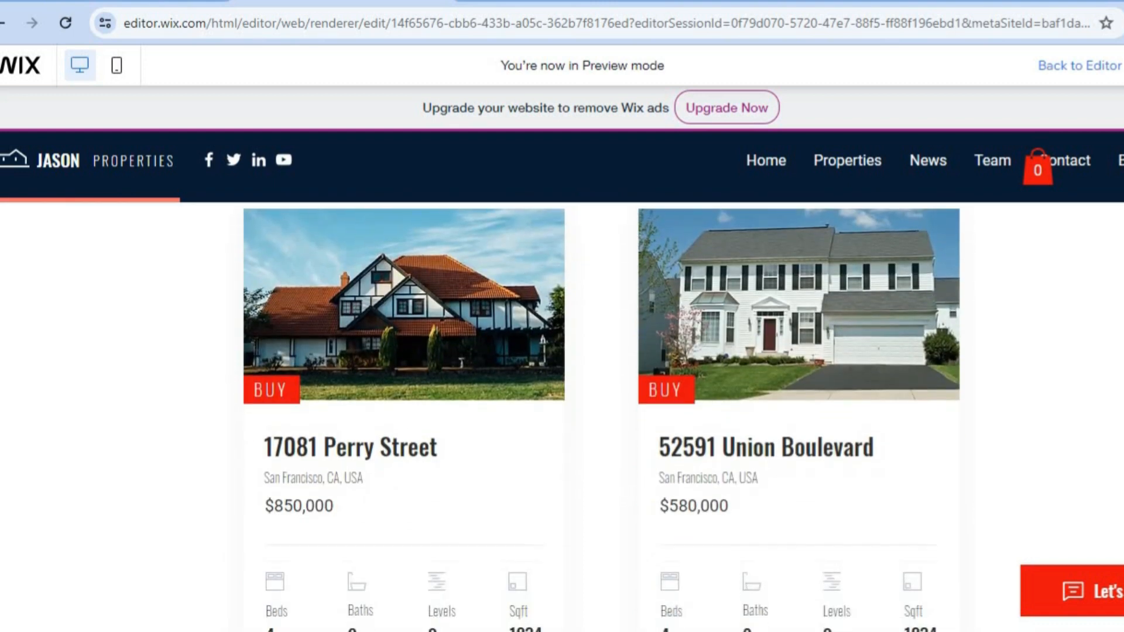
scroll(562, 409, down, 6)
scroll(562, 409, down, 15)
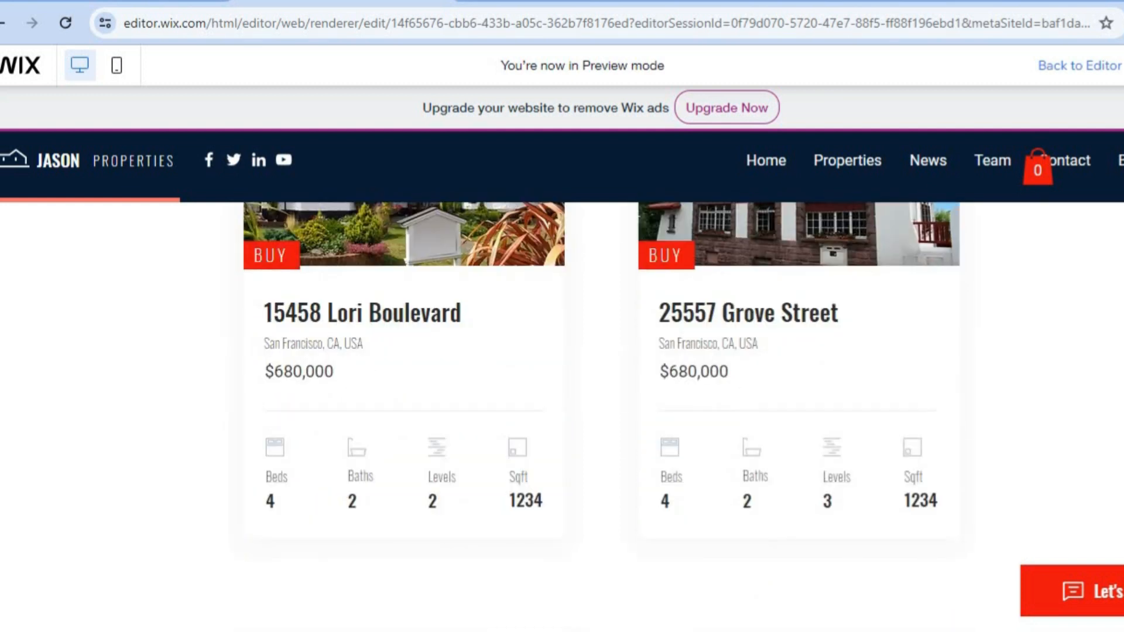